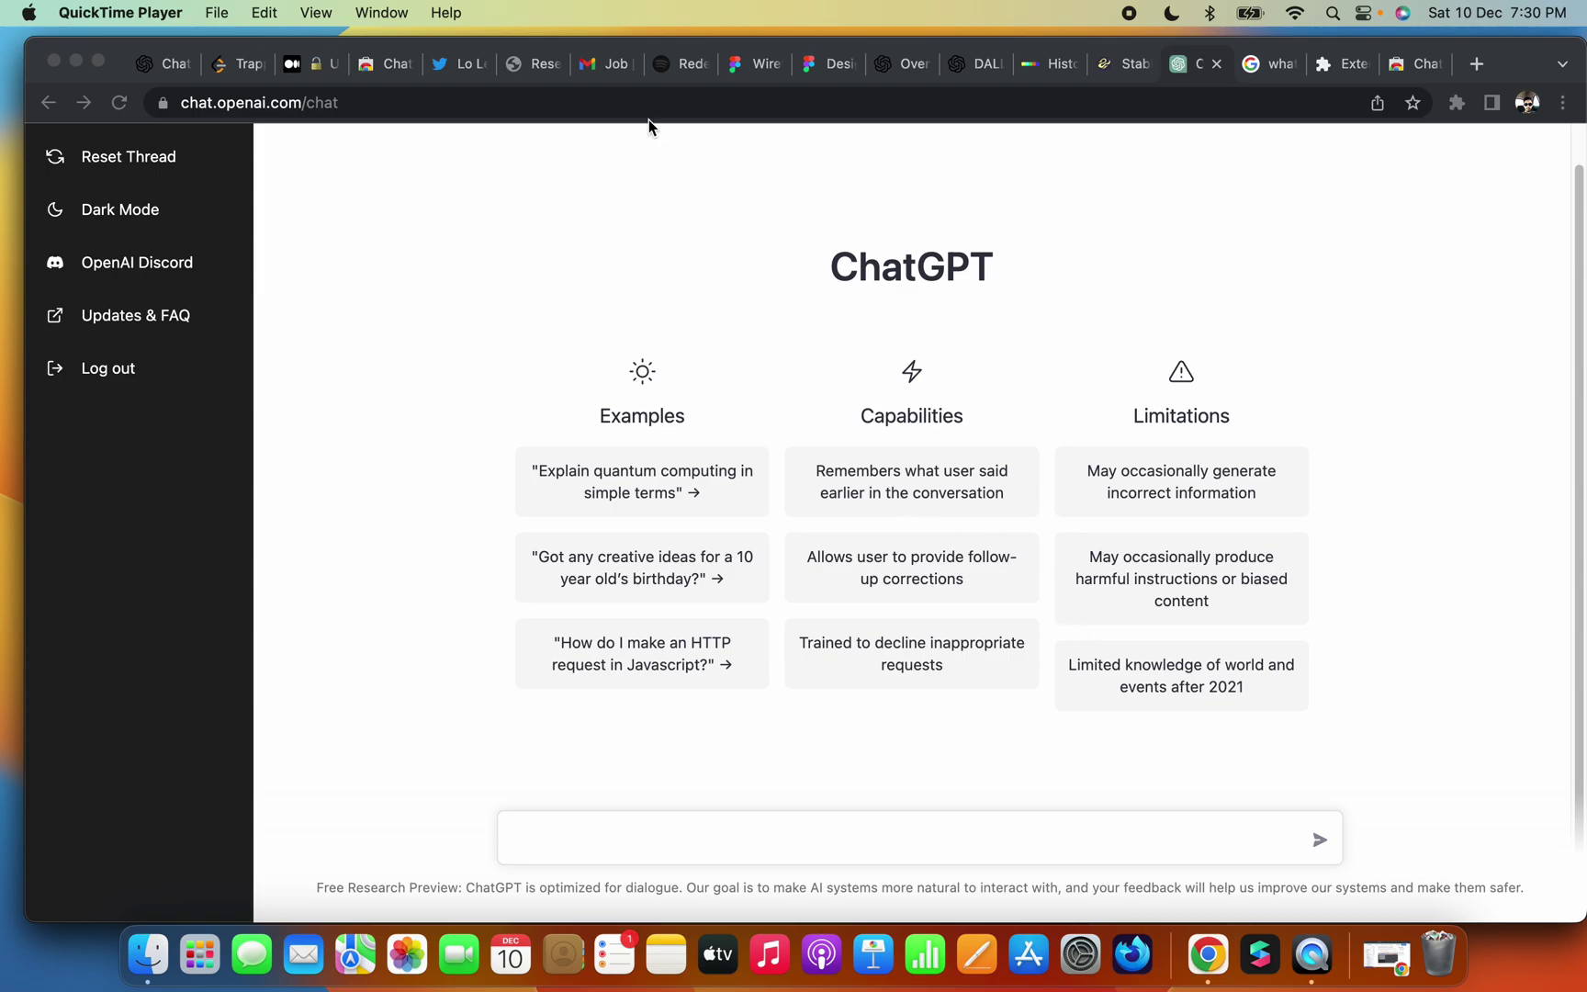
# Send ChatGPT the Gmail job email under "go through the below email that i have received and check if there is any red flags in the email."
pyautogui.click(601, 69)
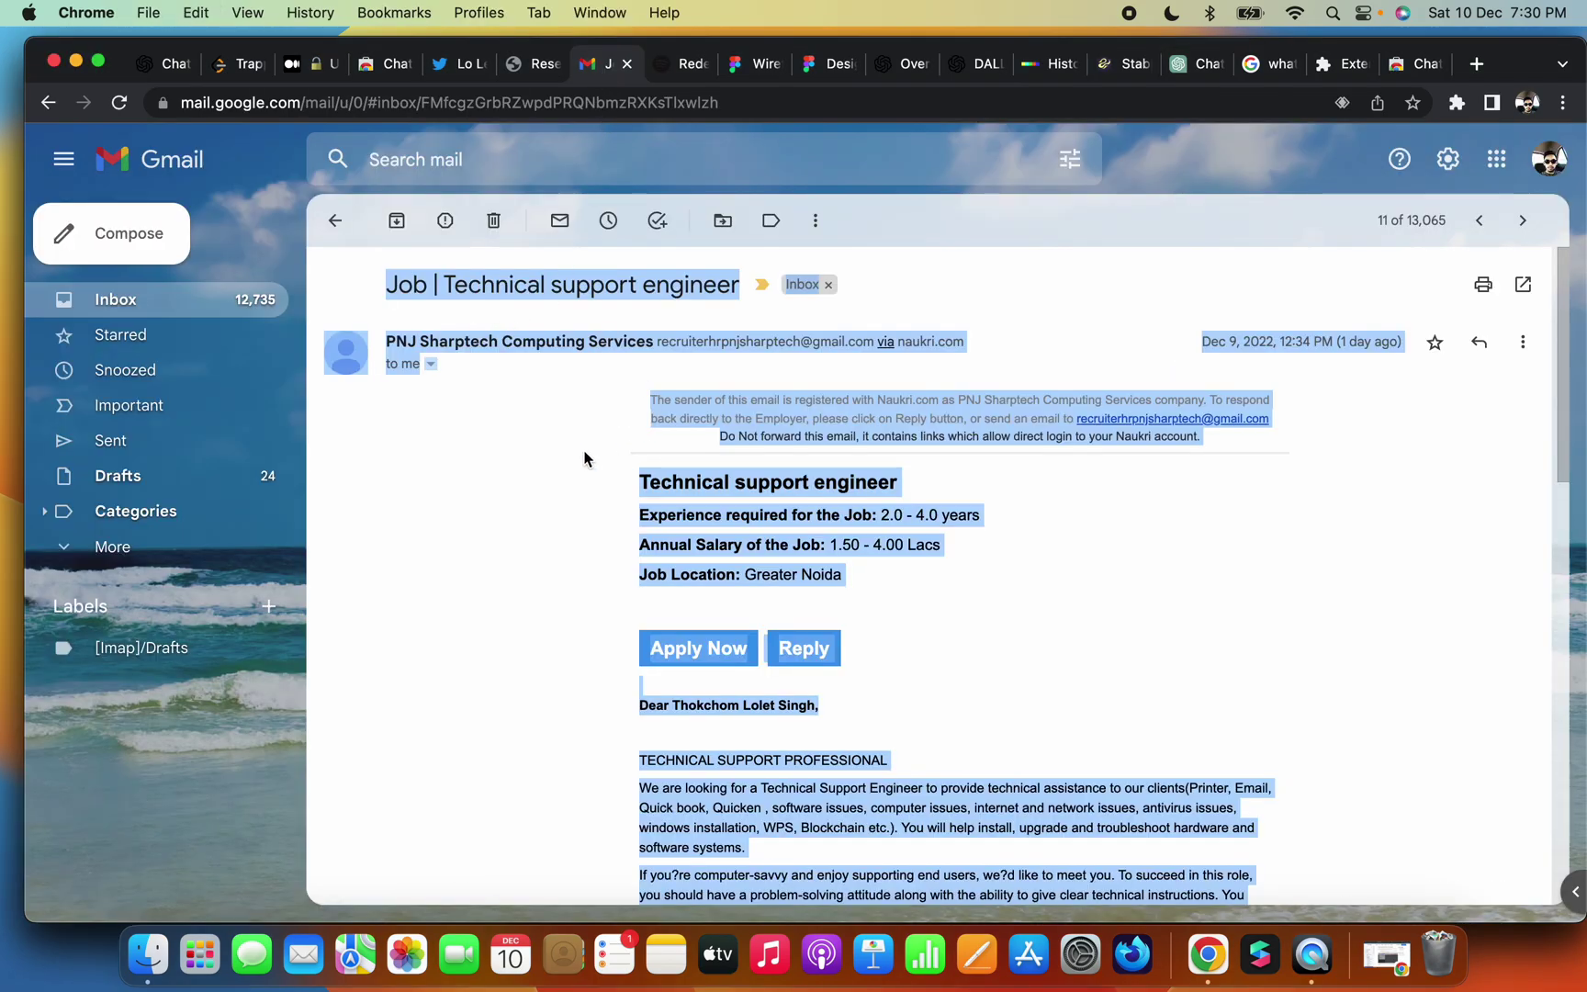
pyautogui.click(1194, 64)
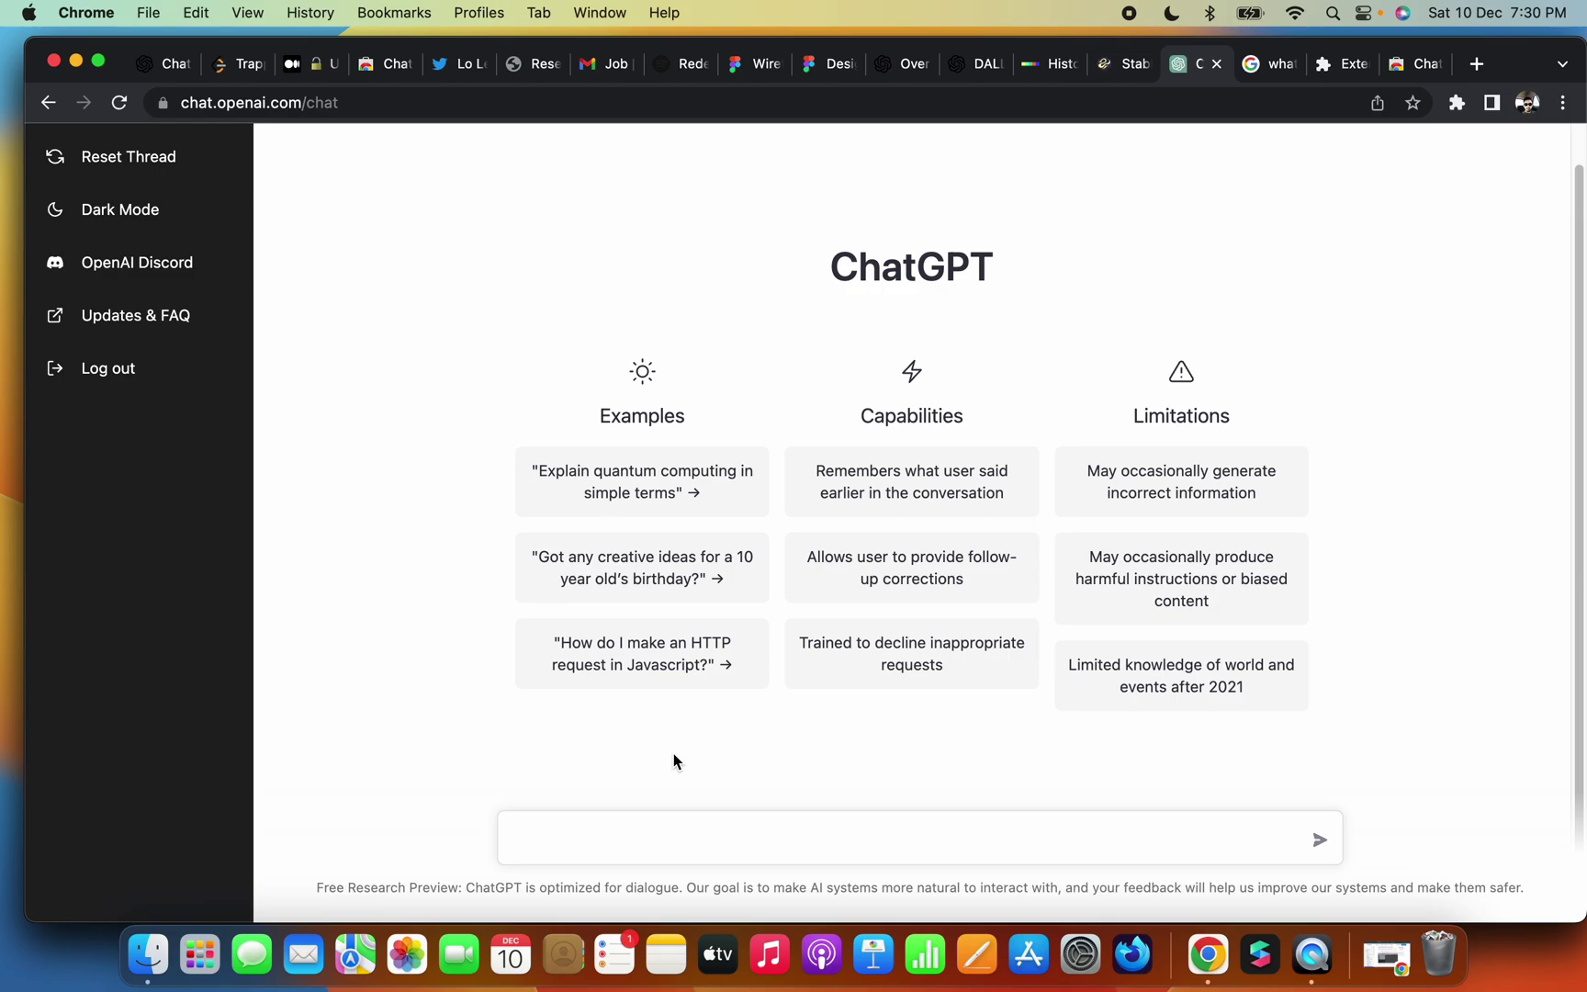
pyautogui.write('go through the below')
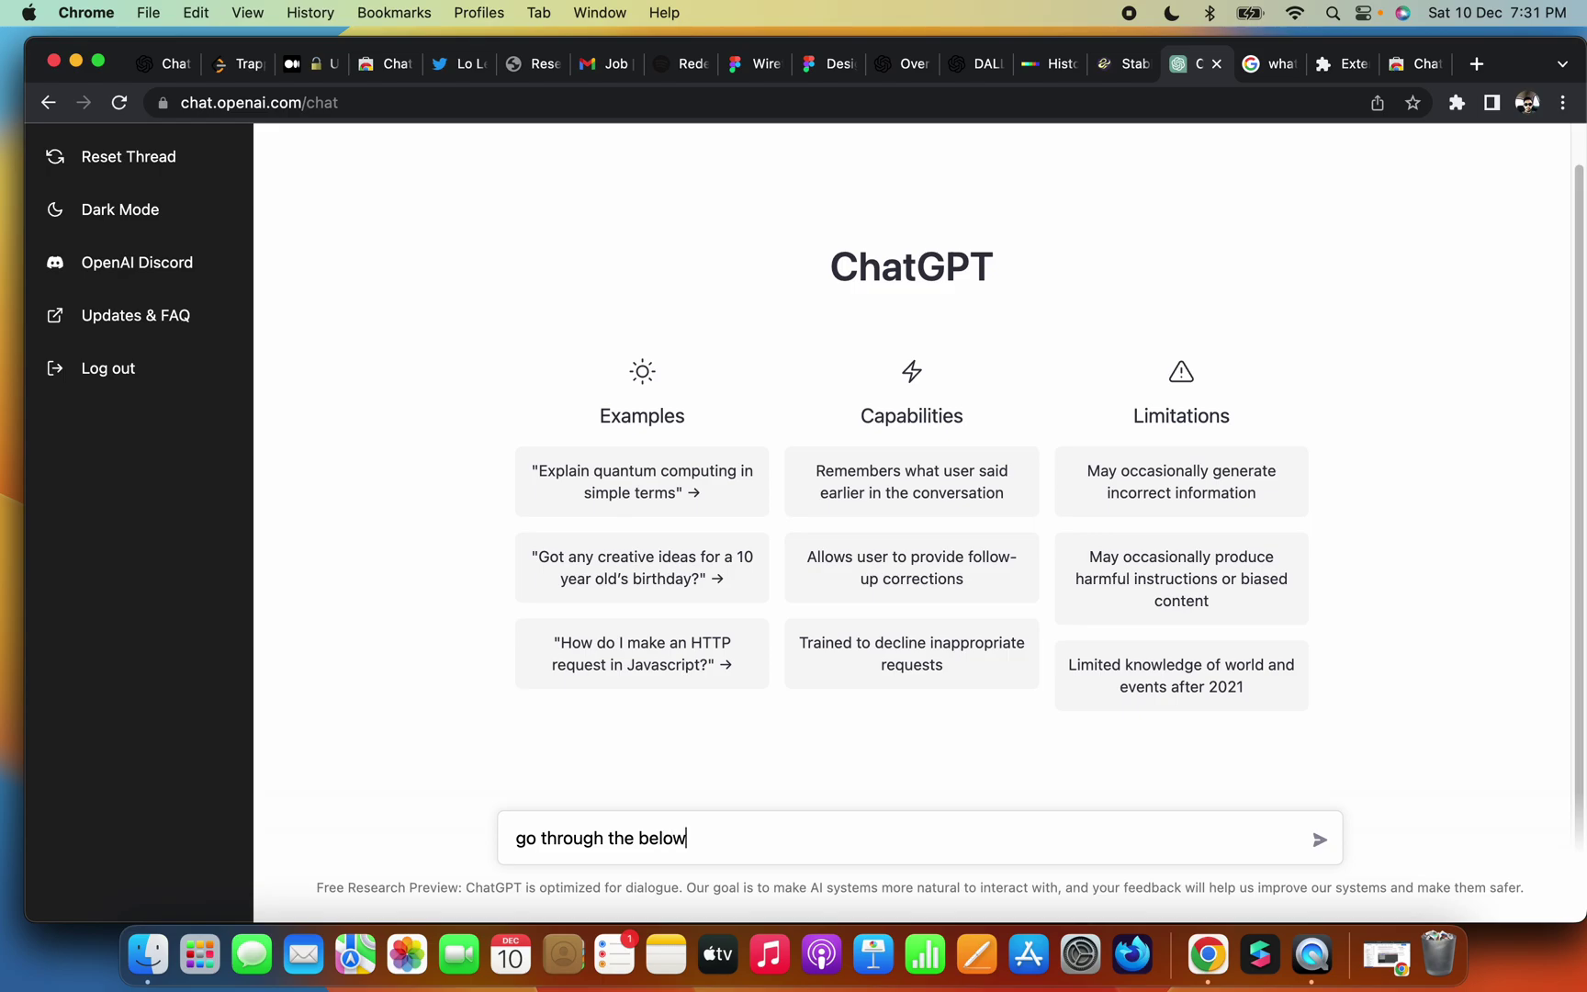
pyautogui.write(' email that i have recei')
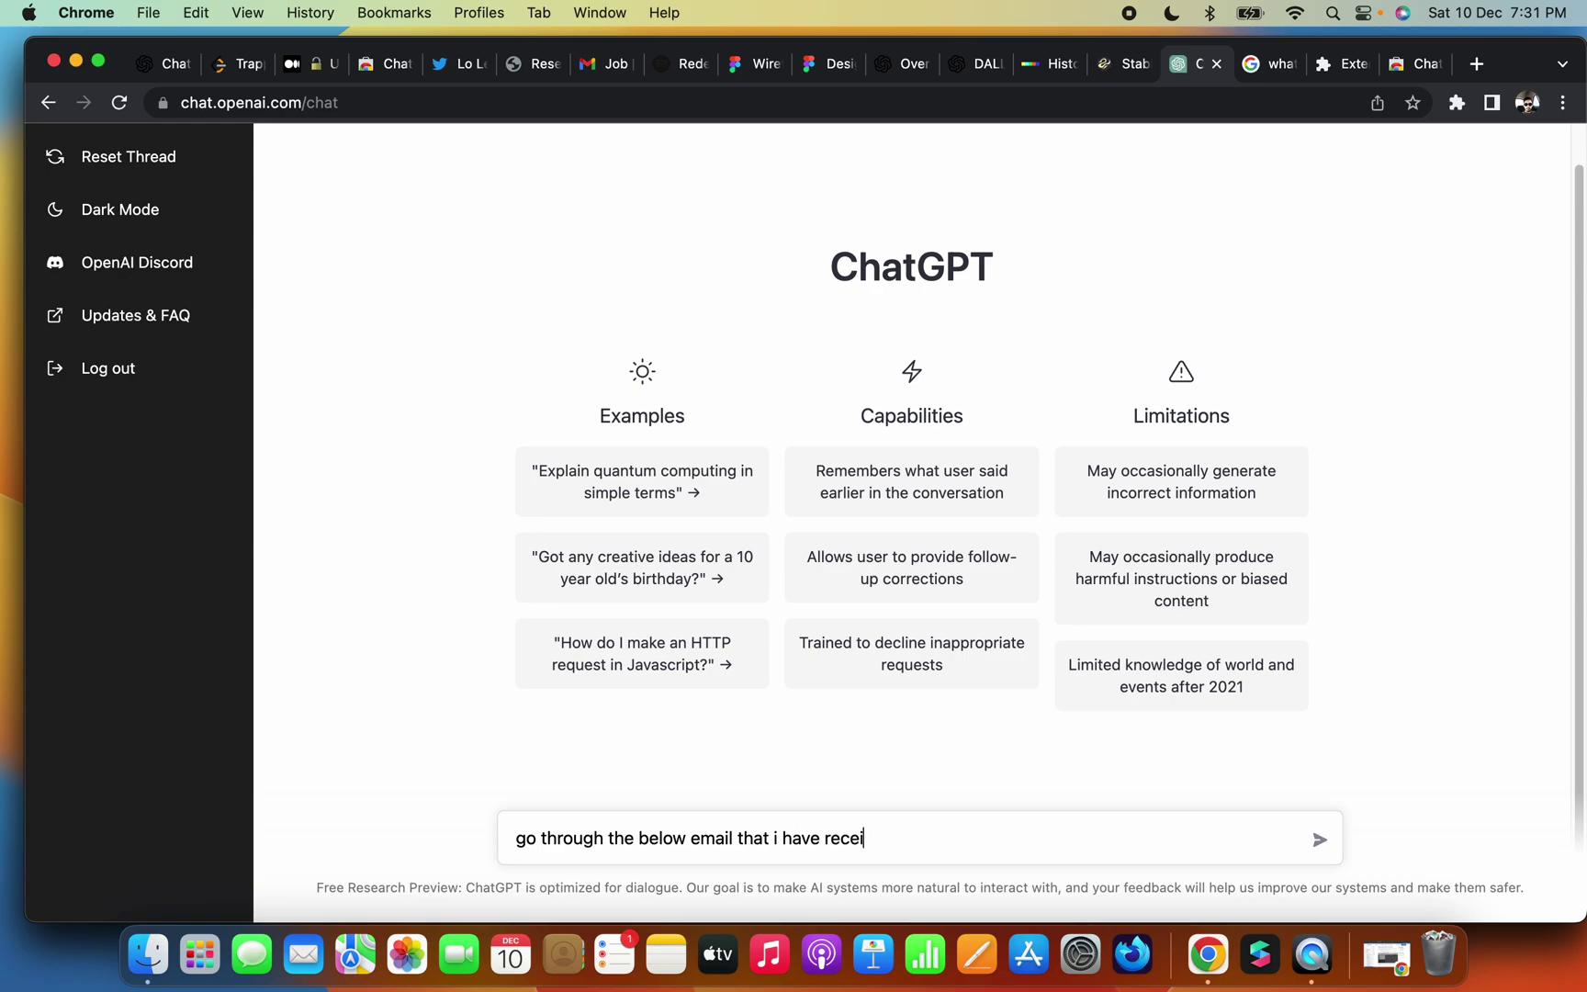
pyautogui.write('ved and check if there is n')
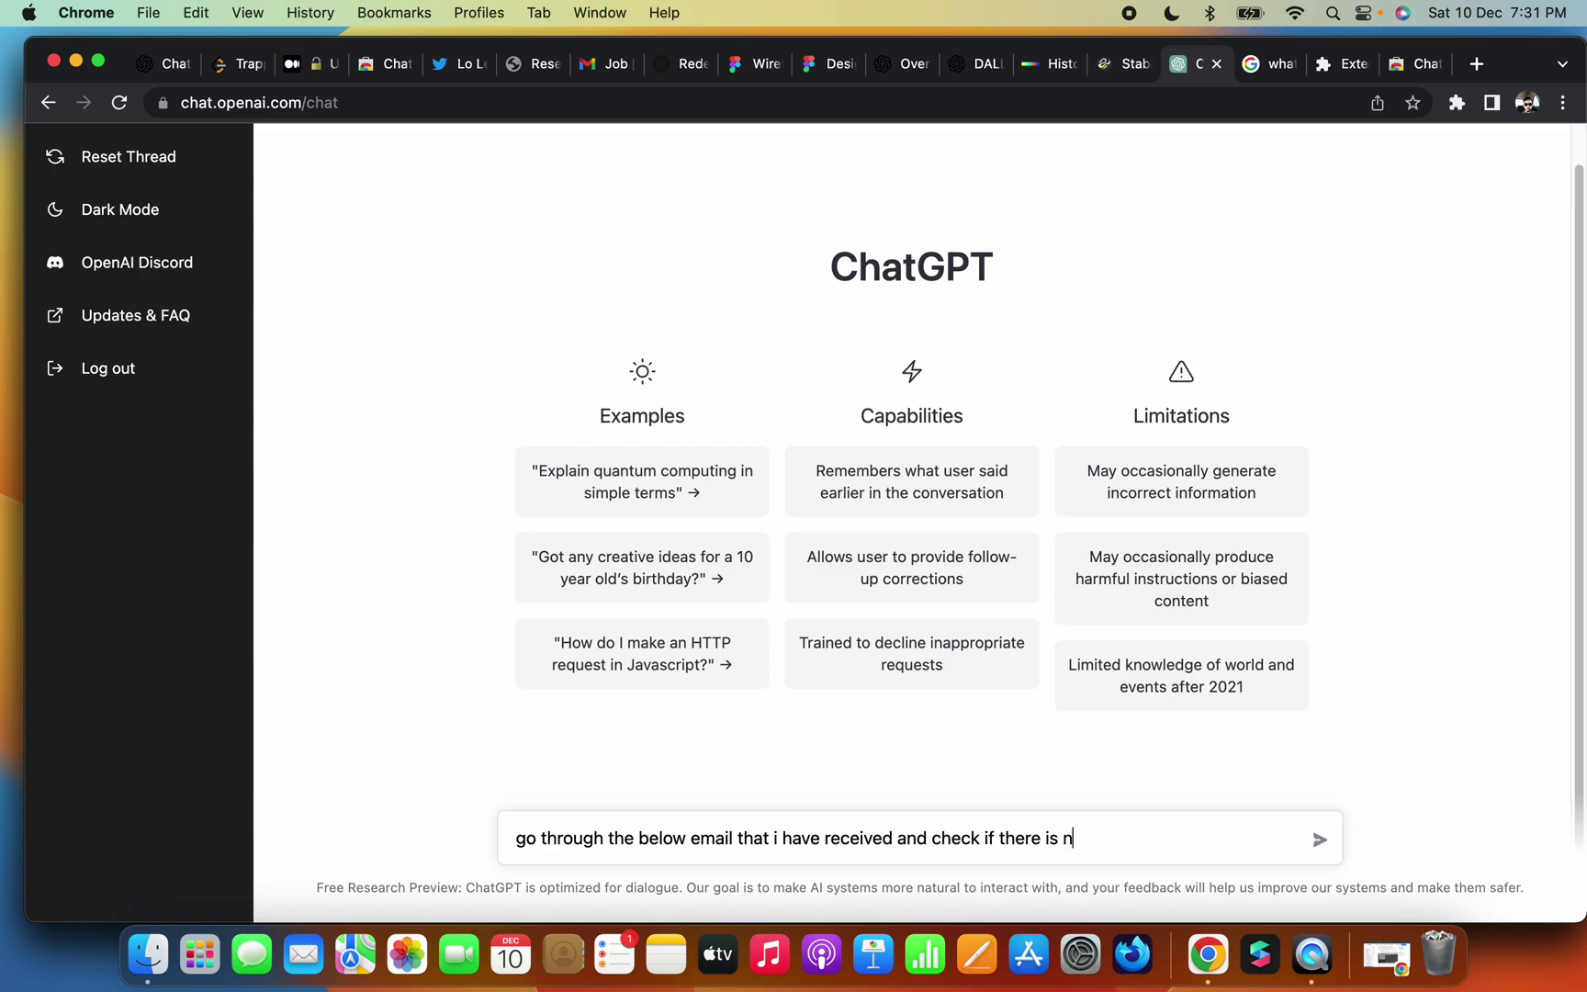
pyautogui.press('BackSpace')
pyautogui.write('any red flags in the emai')
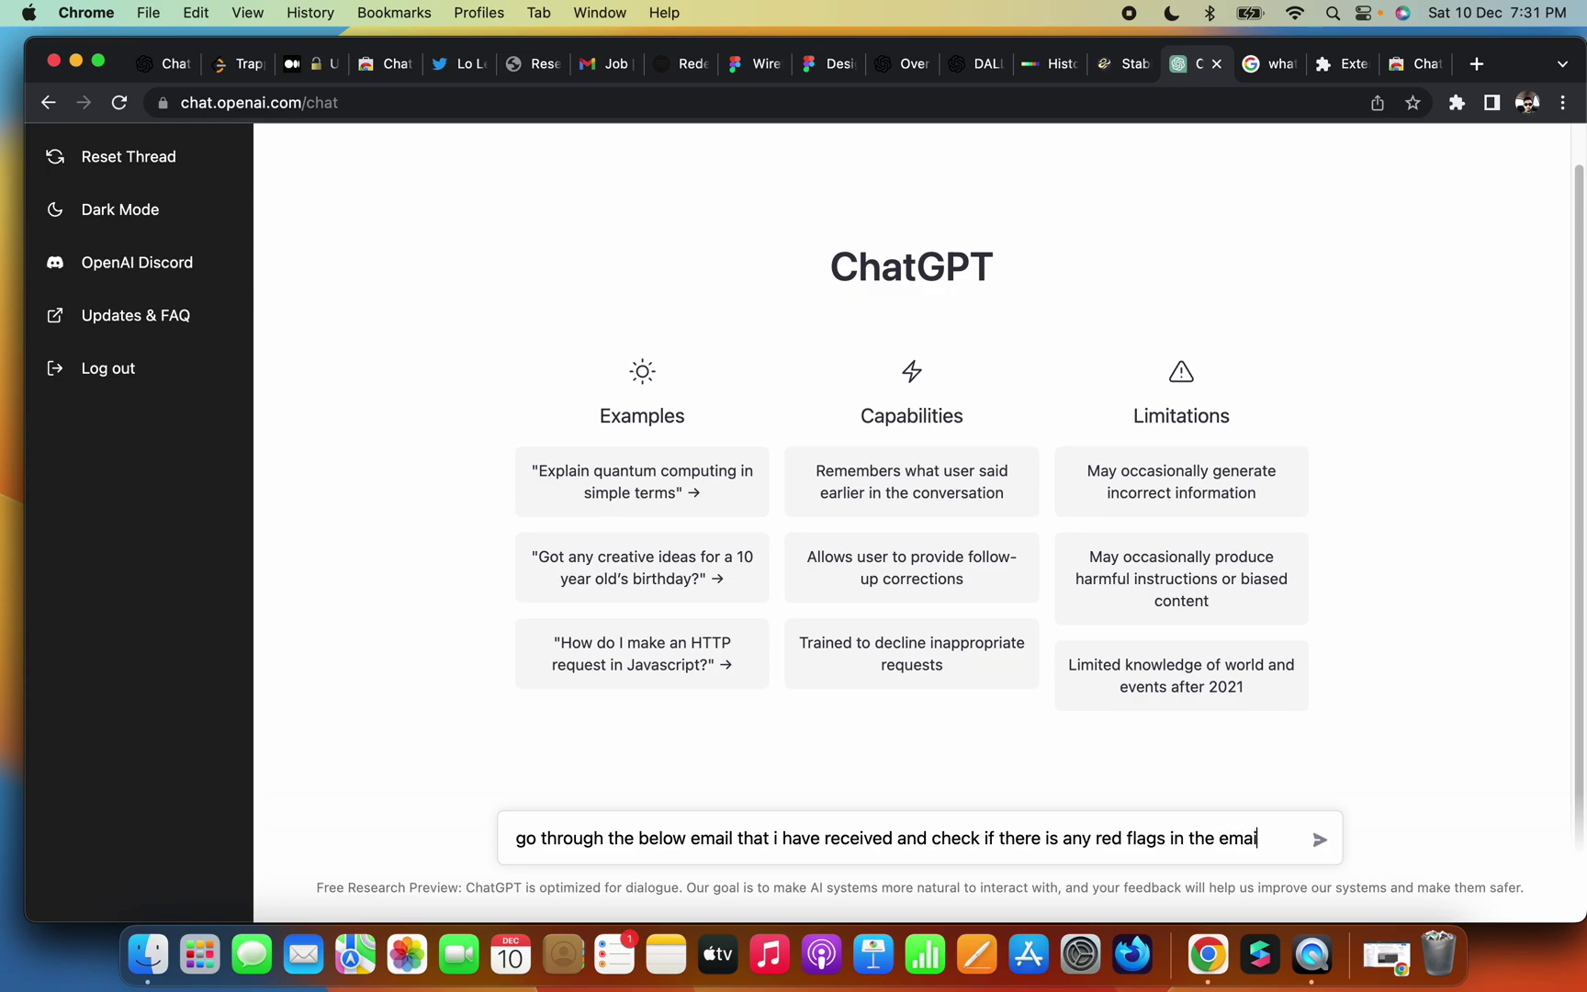
pyautogui.write('l.')
pyautogui.hotkey('shift', 'Return')
pyautogui.hotkey('shift', 'Return')
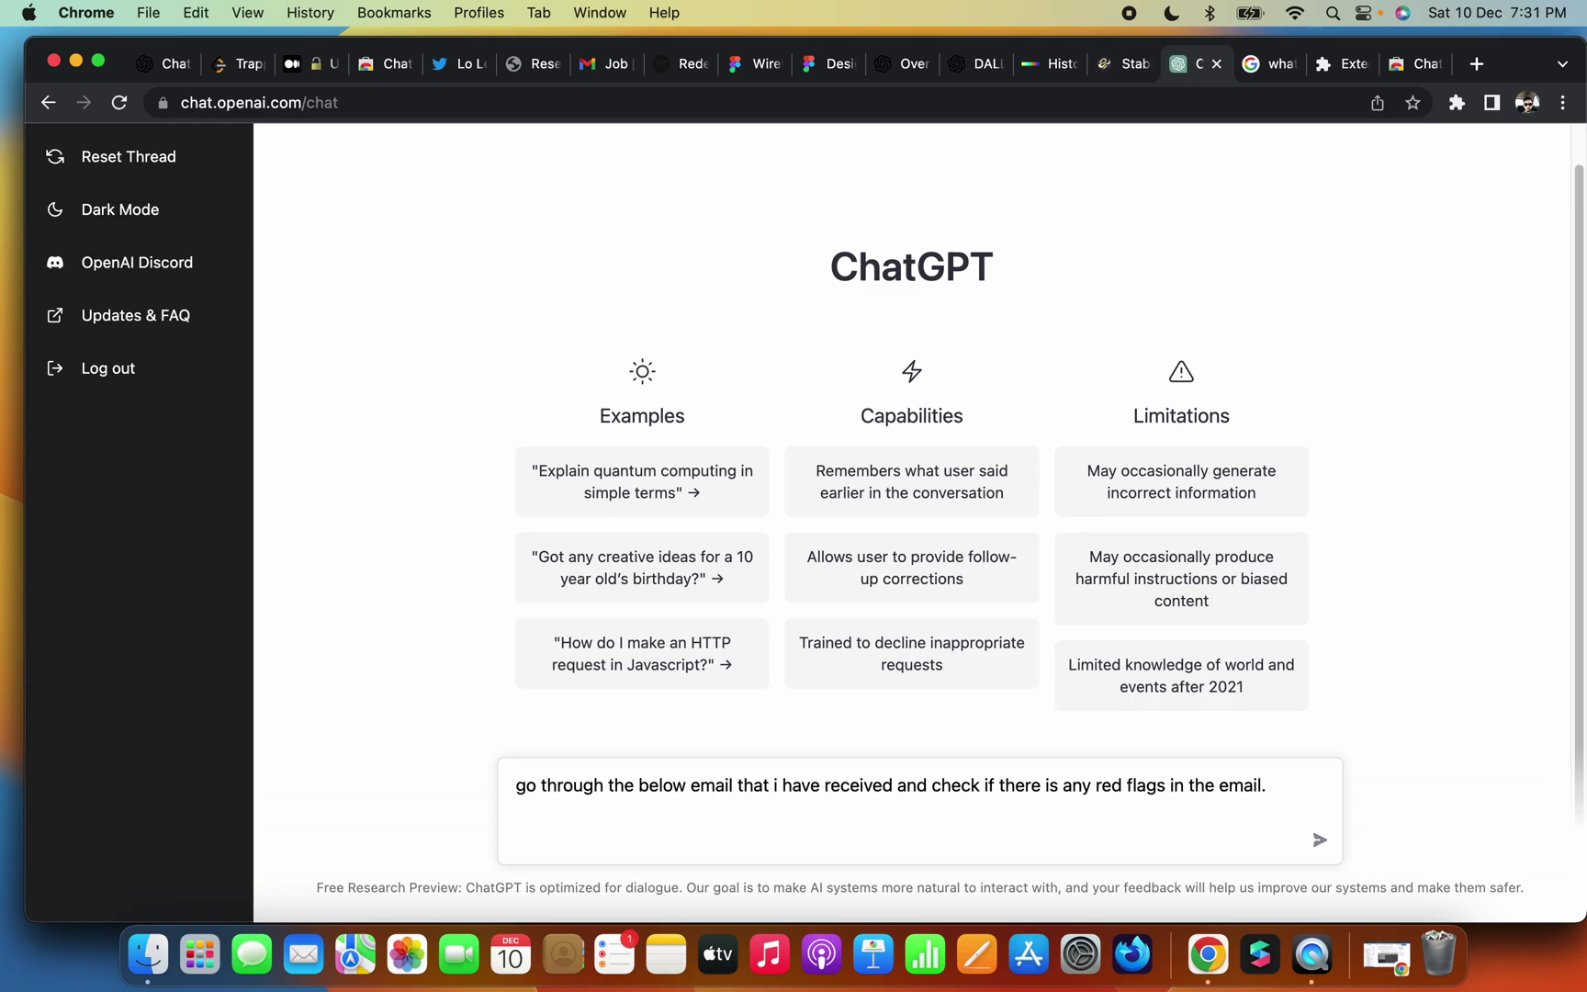
pyautogui.press('super+v')
pyautogui.press('Return')
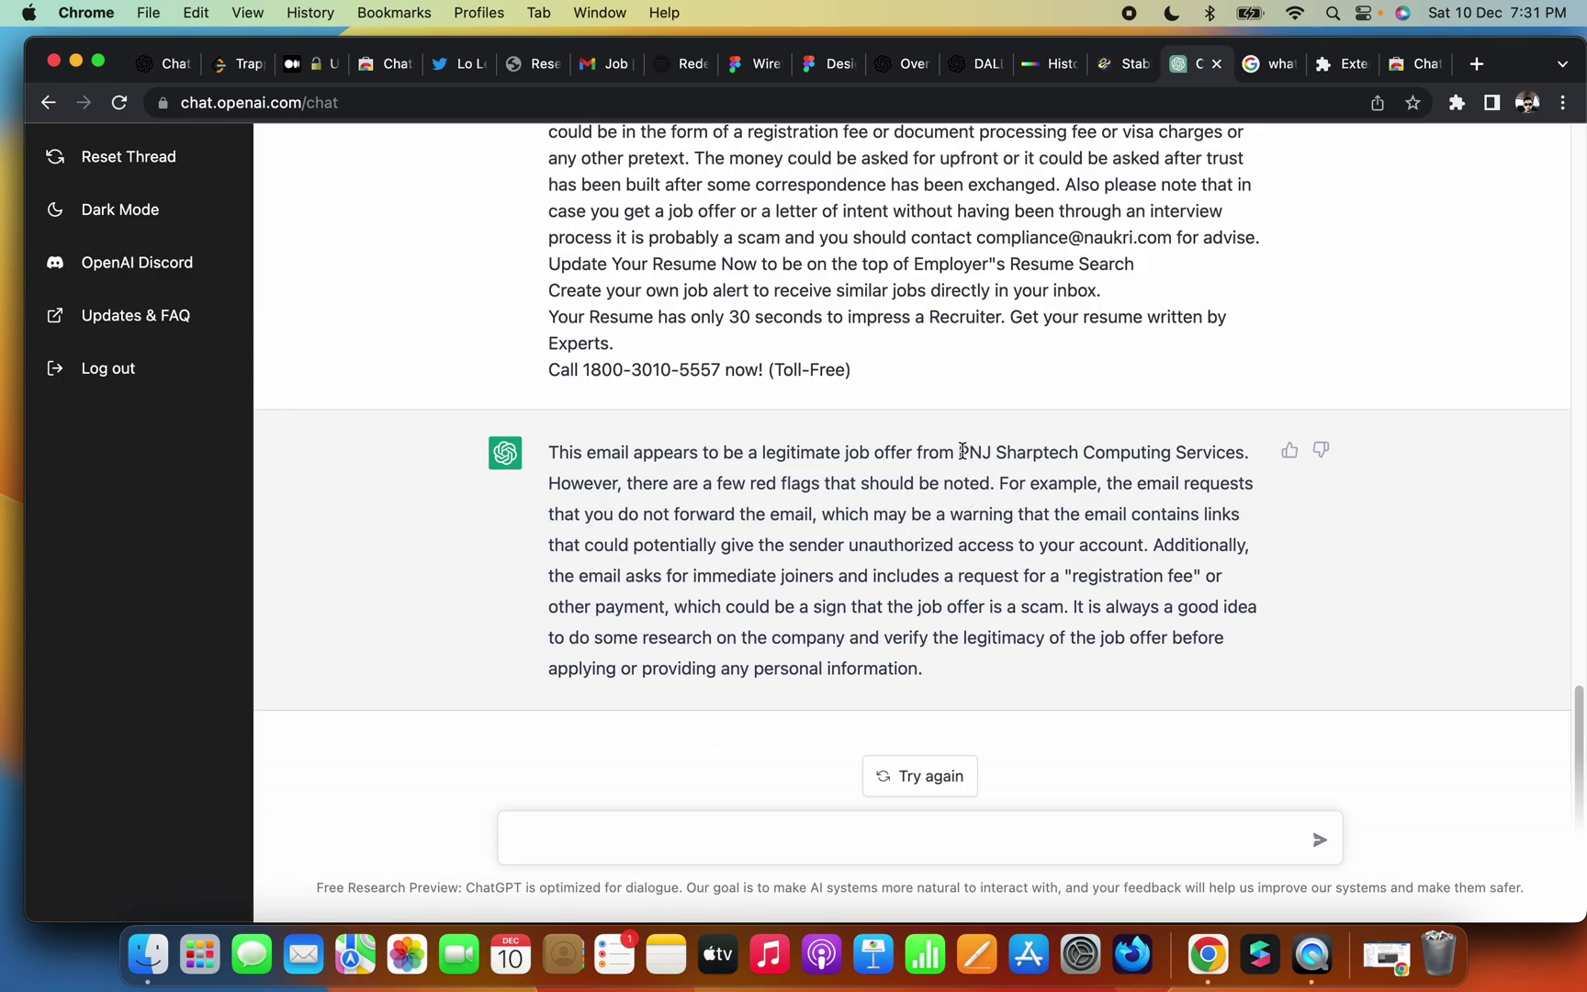
# Read through ChatGPT's assessment of the job email, highlighting the passages about the sender, the red flags and the advice on verifying the offer
pyautogui.moveTo(960, 451); pyautogui.dragTo(1229, 455)
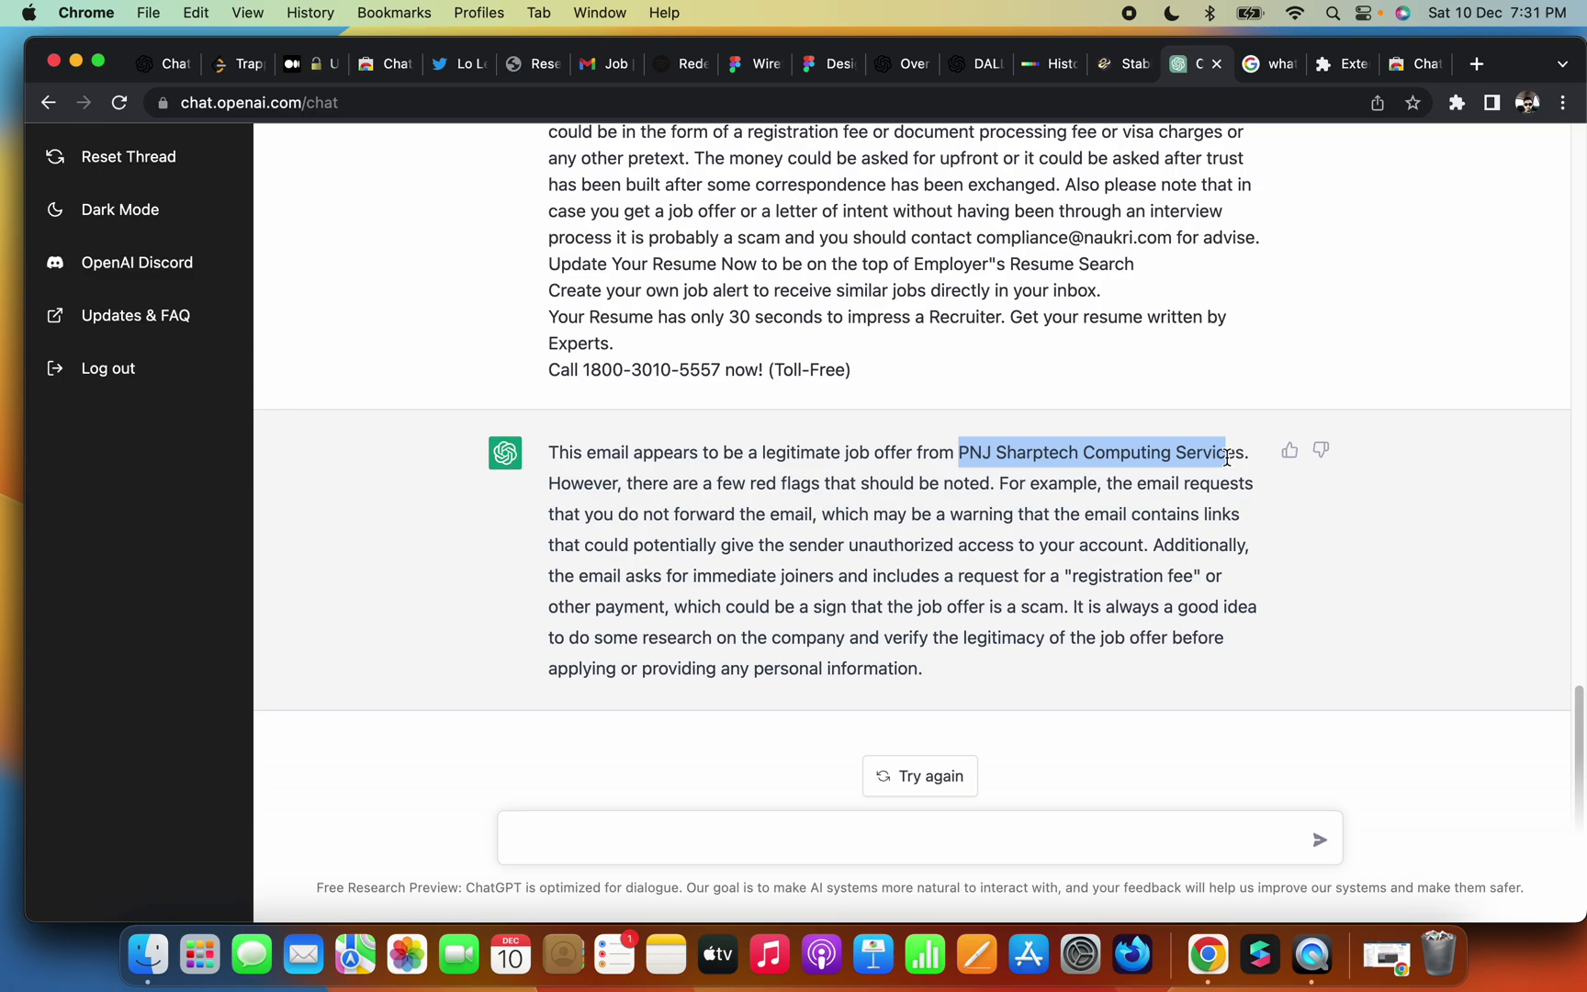
pyautogui.moveTo(849, 485); pyautogui.dragTo(975, 486)
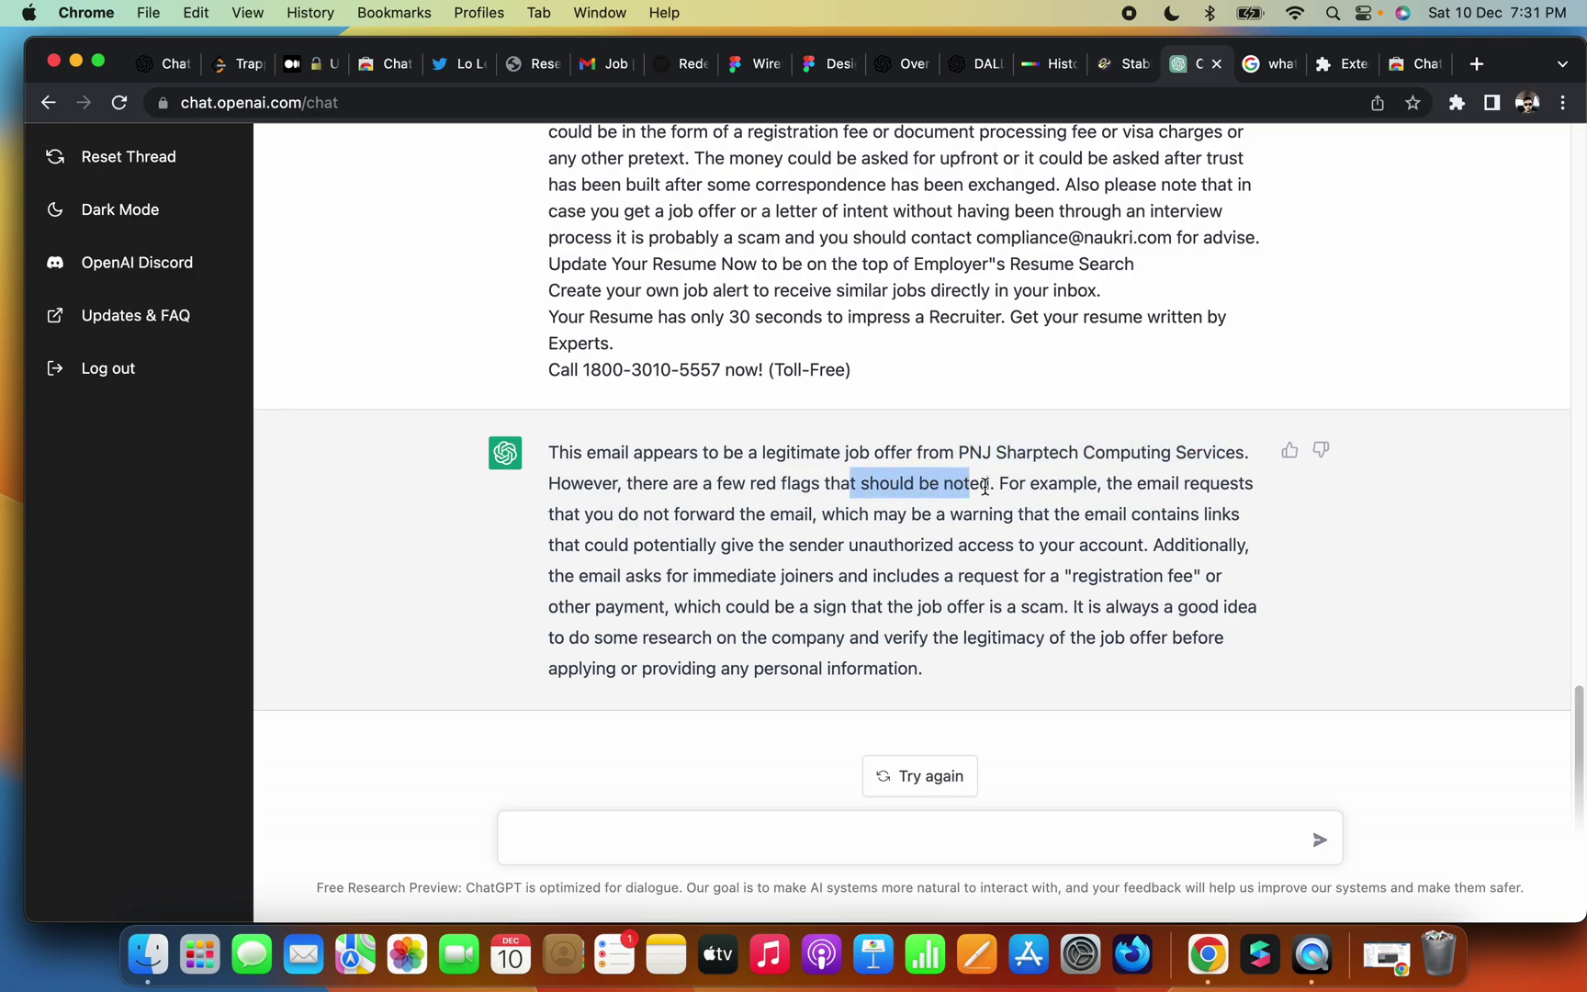
pyautogui.moveTo(1121, 485); pyautogui.dragTo(1240, 487)
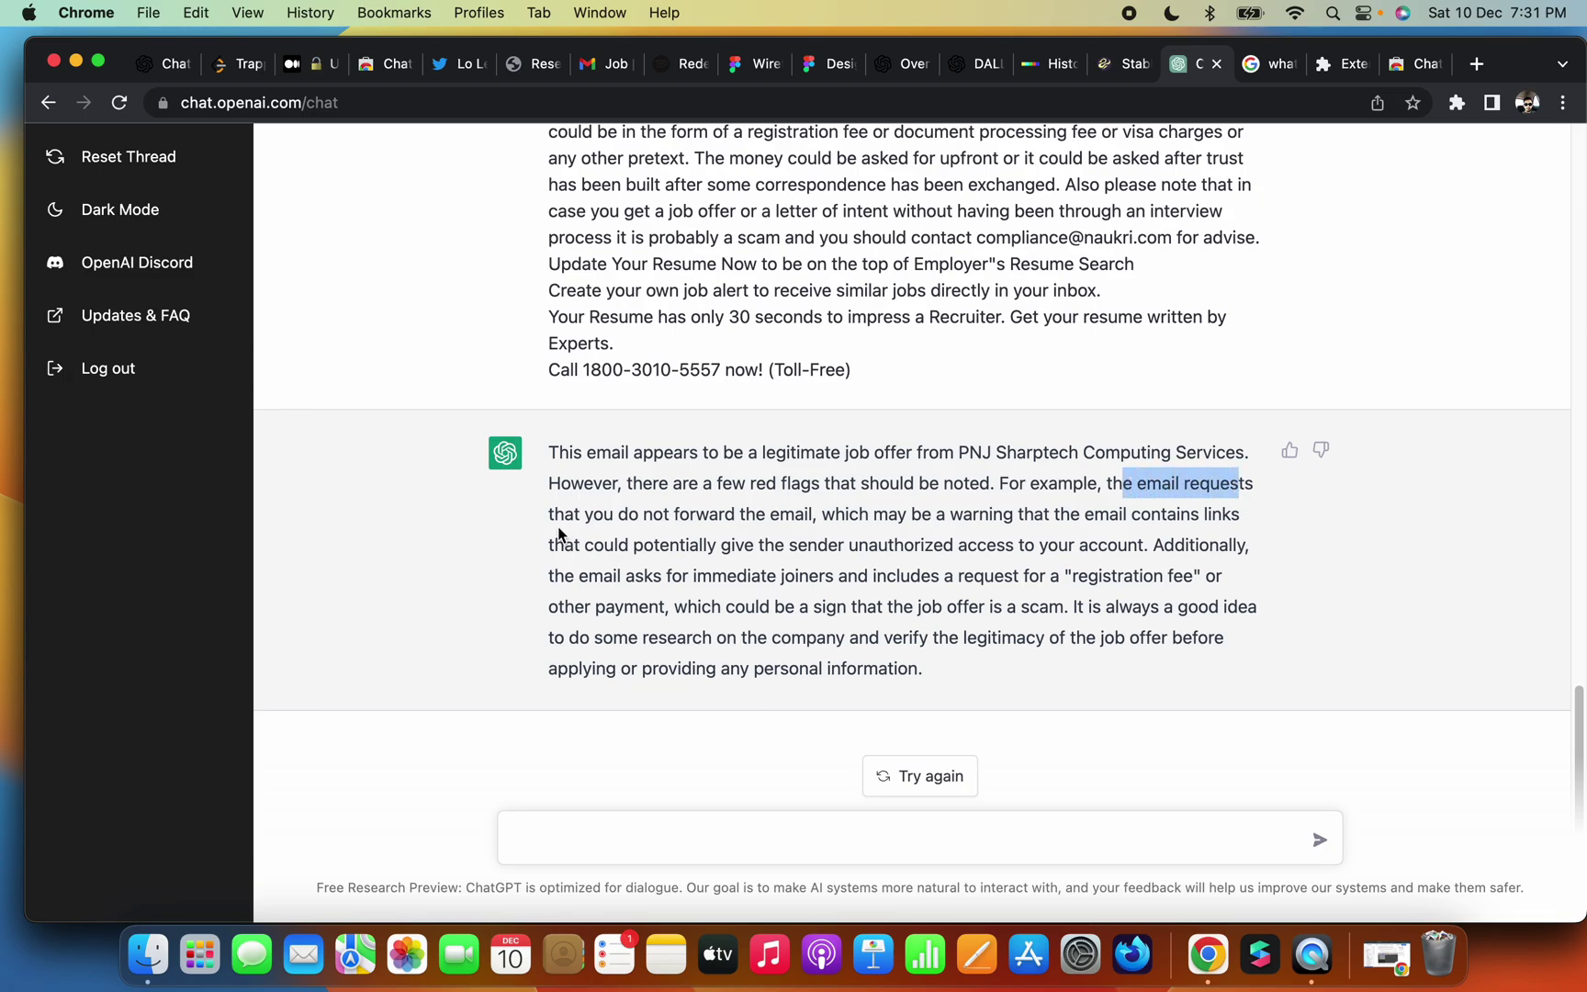
pyautogui.moveTo(628, 516); pyautogui.dragTo(1217, 523)
pyautogui.moveTo(610, 543); pyautogui.dragTo(1128, 547)
pyautogui.moveTo(660, 577); pyautogui.dragTo(1195, 577)
pyautogui.click(879, 578)
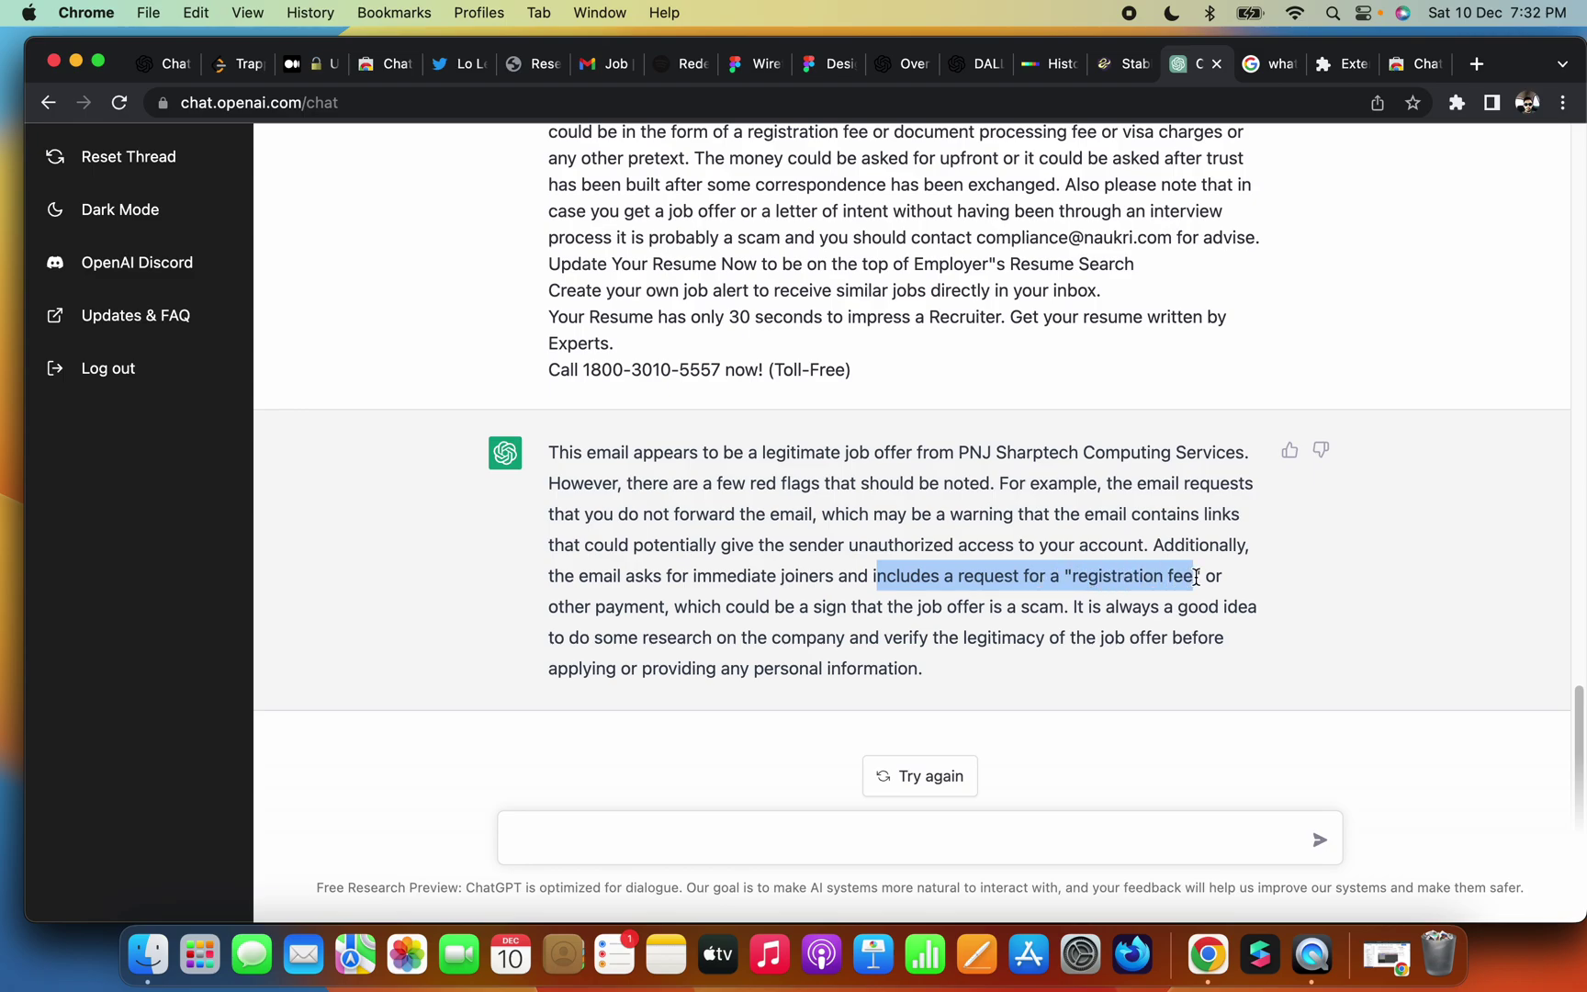
pyautogui.moveTo(557, 604); pyautogui.dragTo(620, 611)
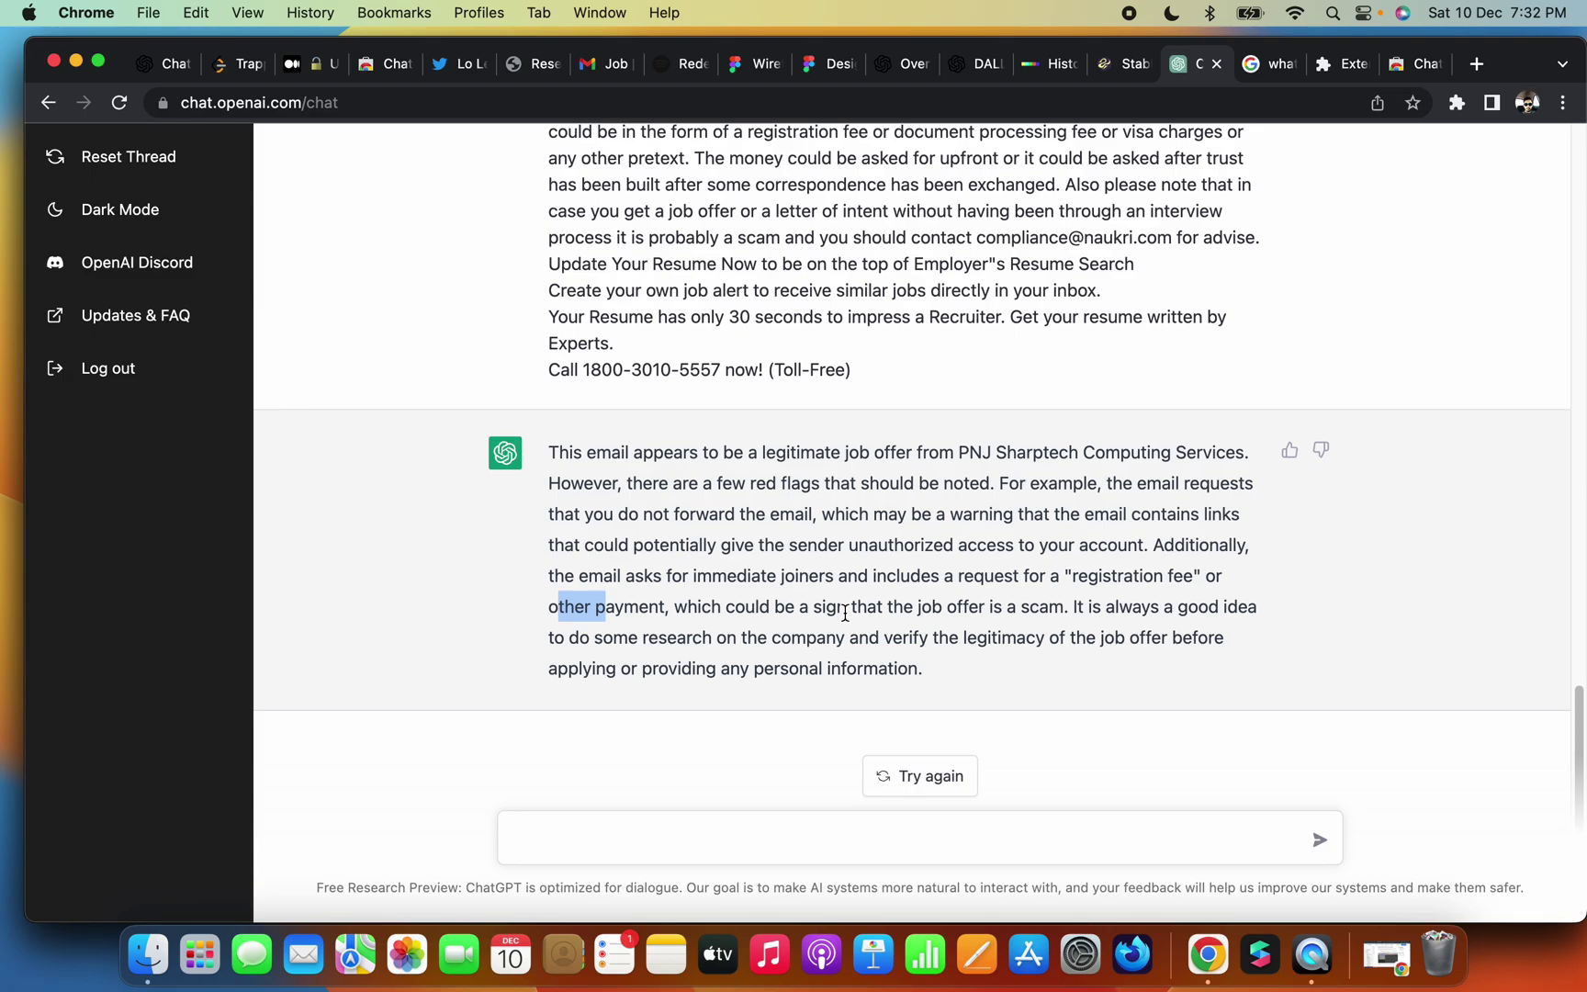
pyautogui.moveTo(846, 611); pyautogui.dragTo(1039, 609)
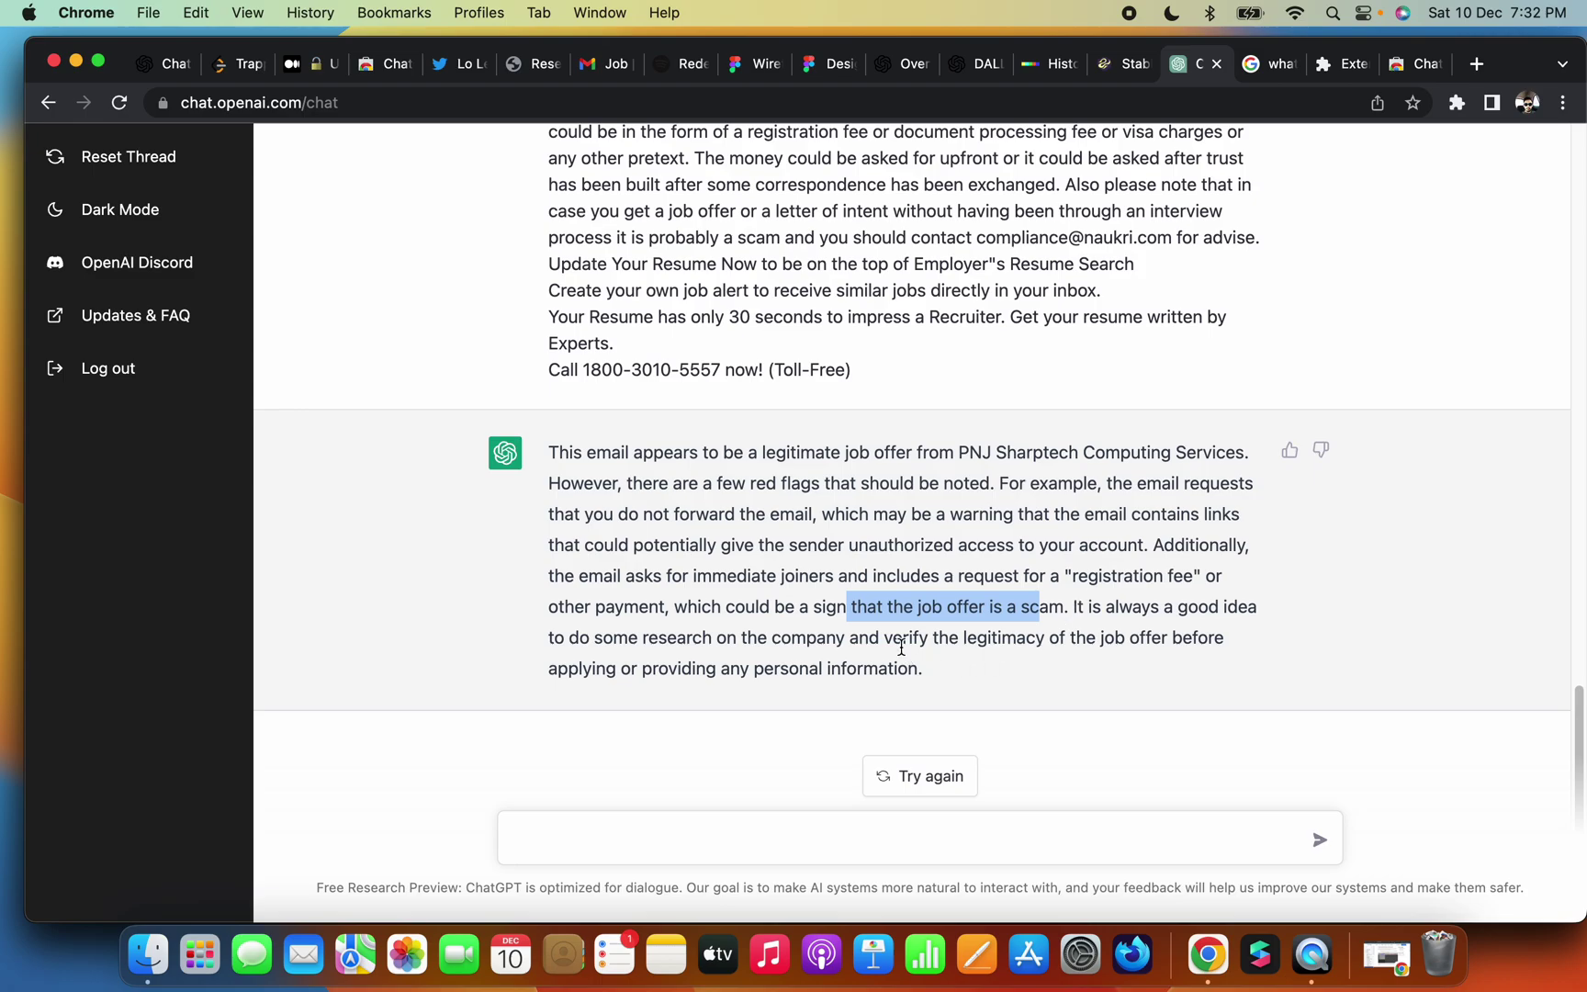
pyautogui.moveTo(949, 640); pyautogui.dragTo(1120, 636)
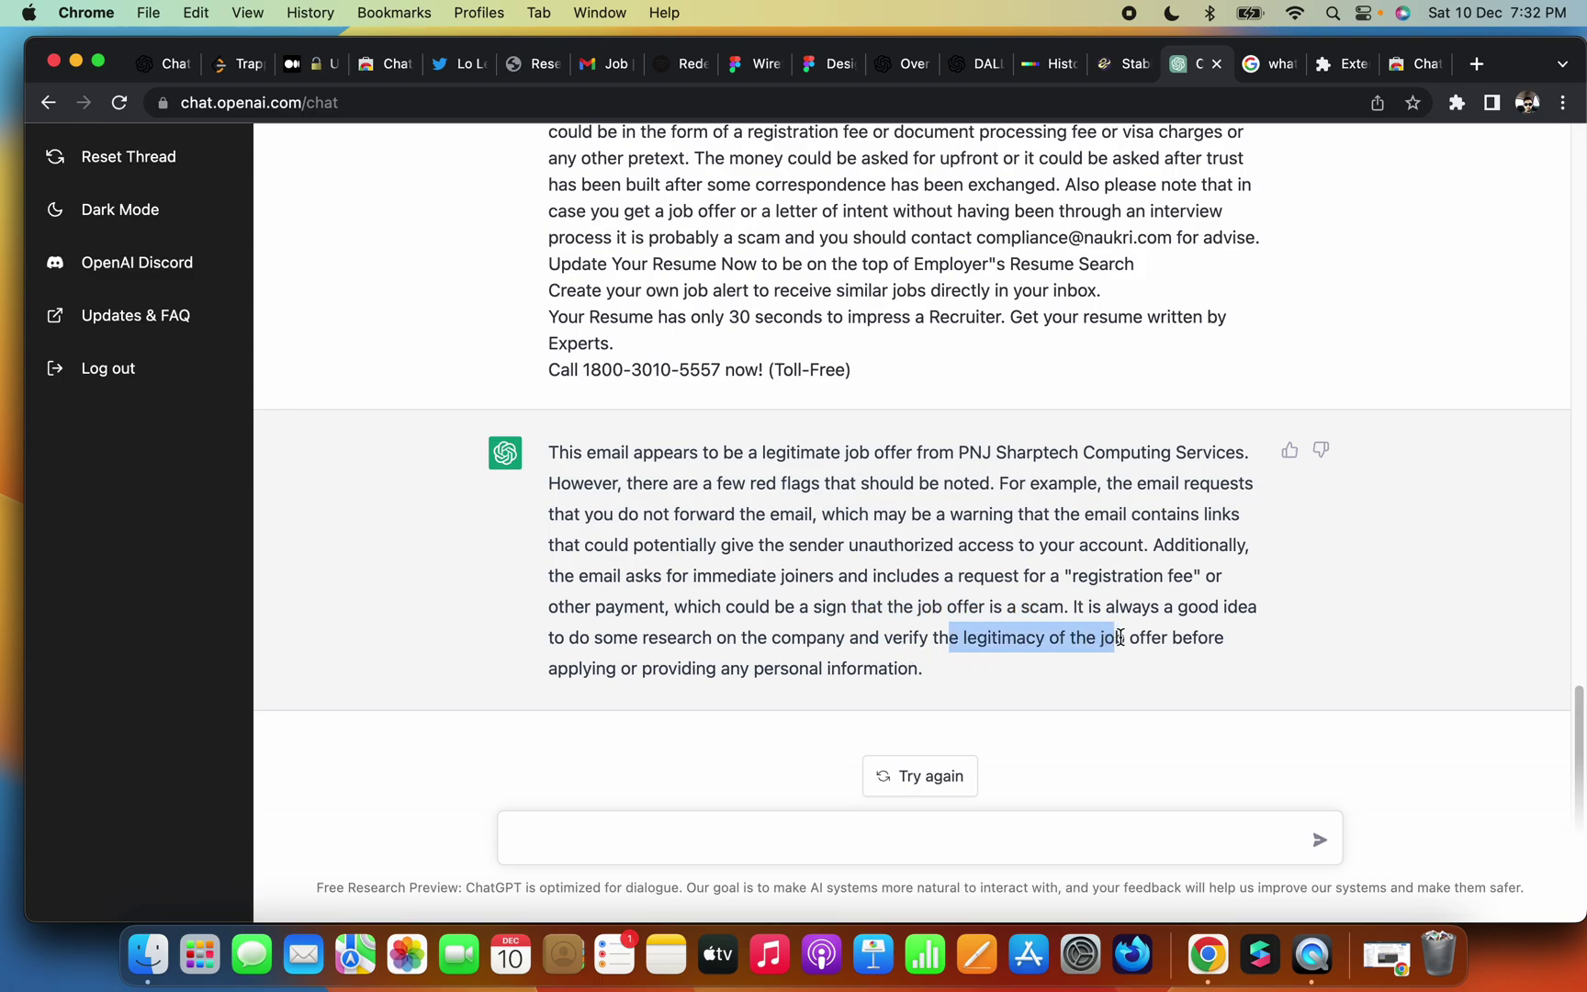
# Send the follow-up prompt "list the red flags" in the same conversation
pyautogui.click(667, 832)
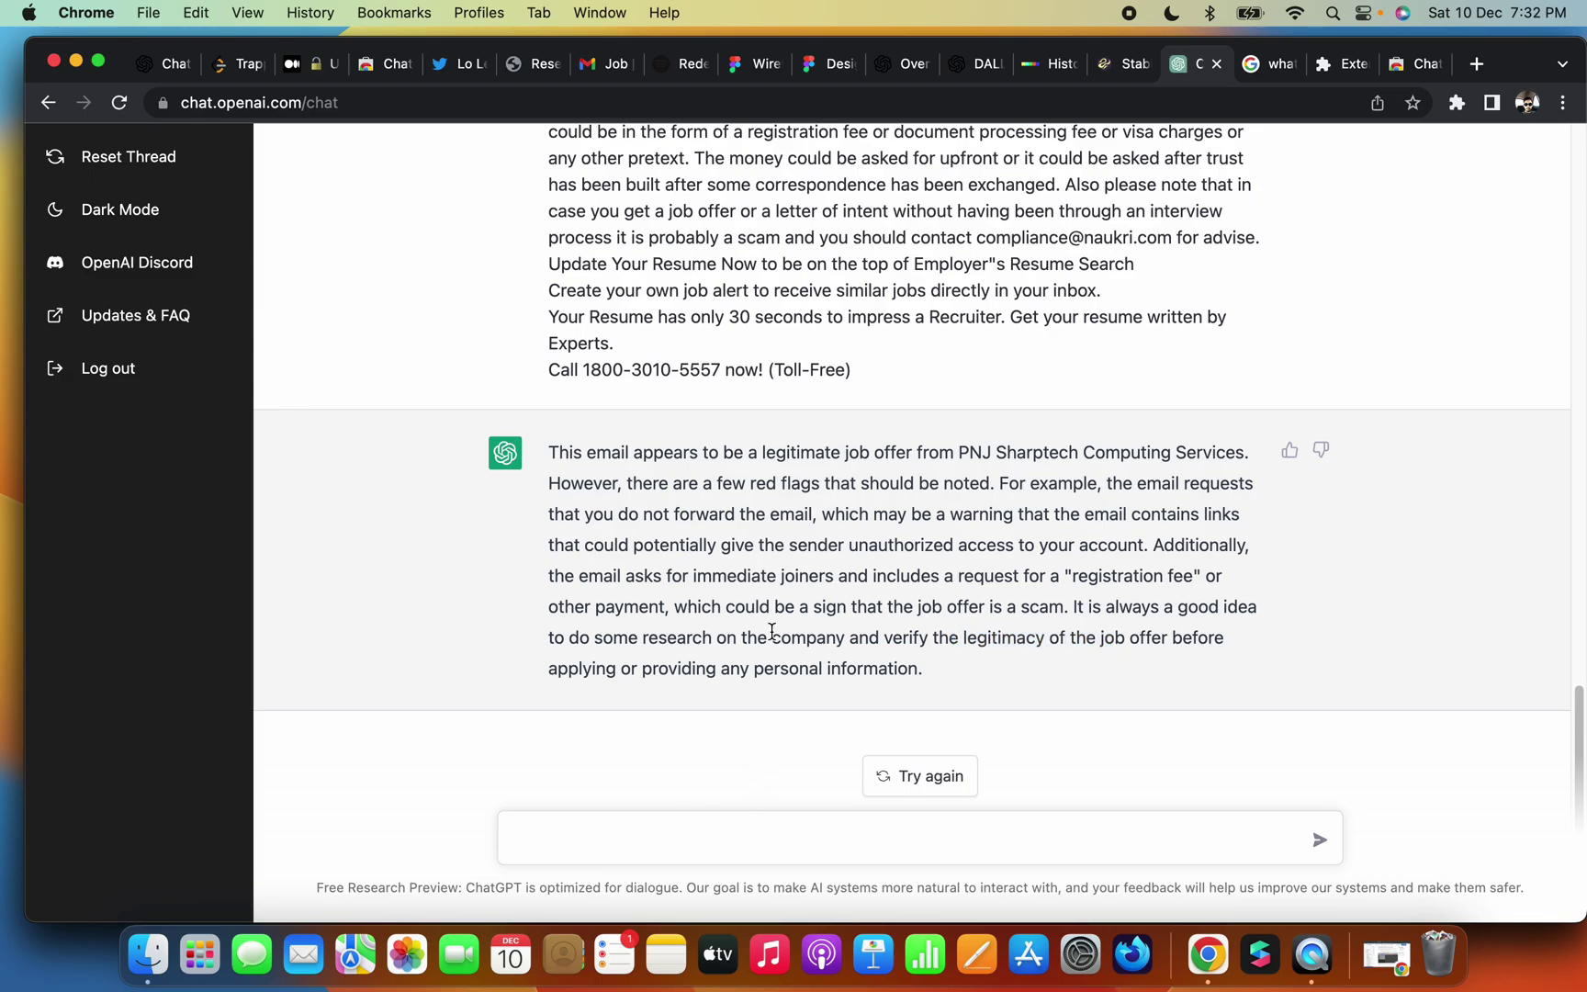
pyautogui.write('list the red flags')
pyautogui.press('Return')
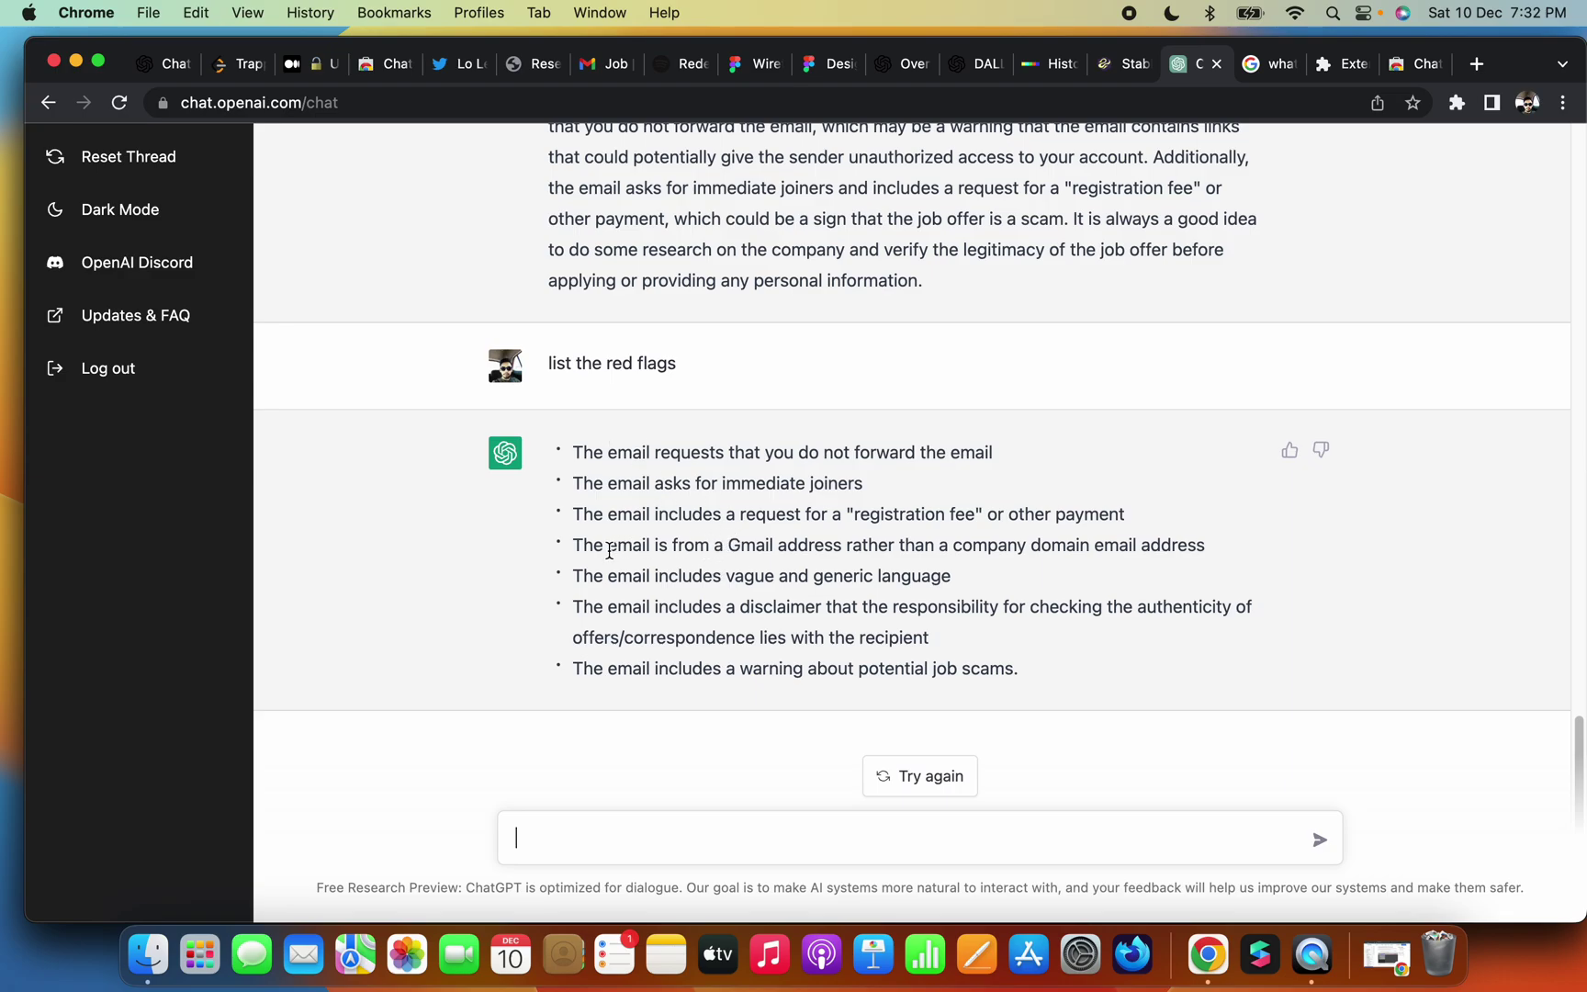
# Examine the bulleted list of red flags, highlighting the points about the sender's address, the disclaimer and the registration fee
pyautogui.moveTo(610, 549); pyautogui.dragTo(840, 545)
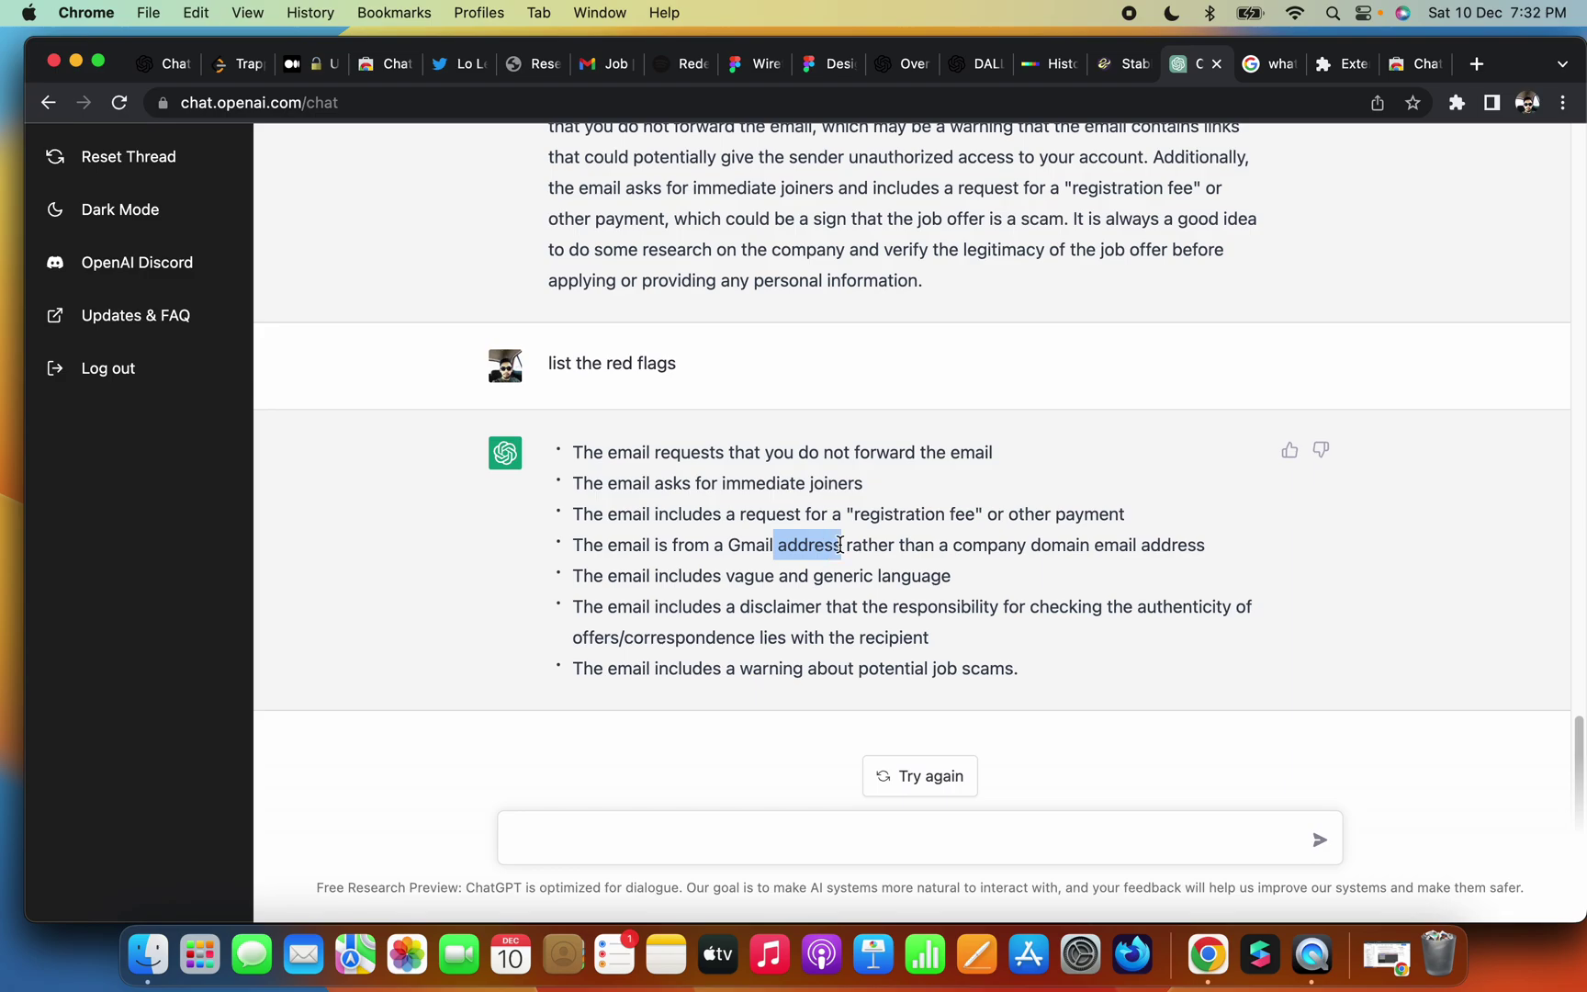
pyautogui.moveTo(939, 548); pyautogui.dragTo(1101, 554)
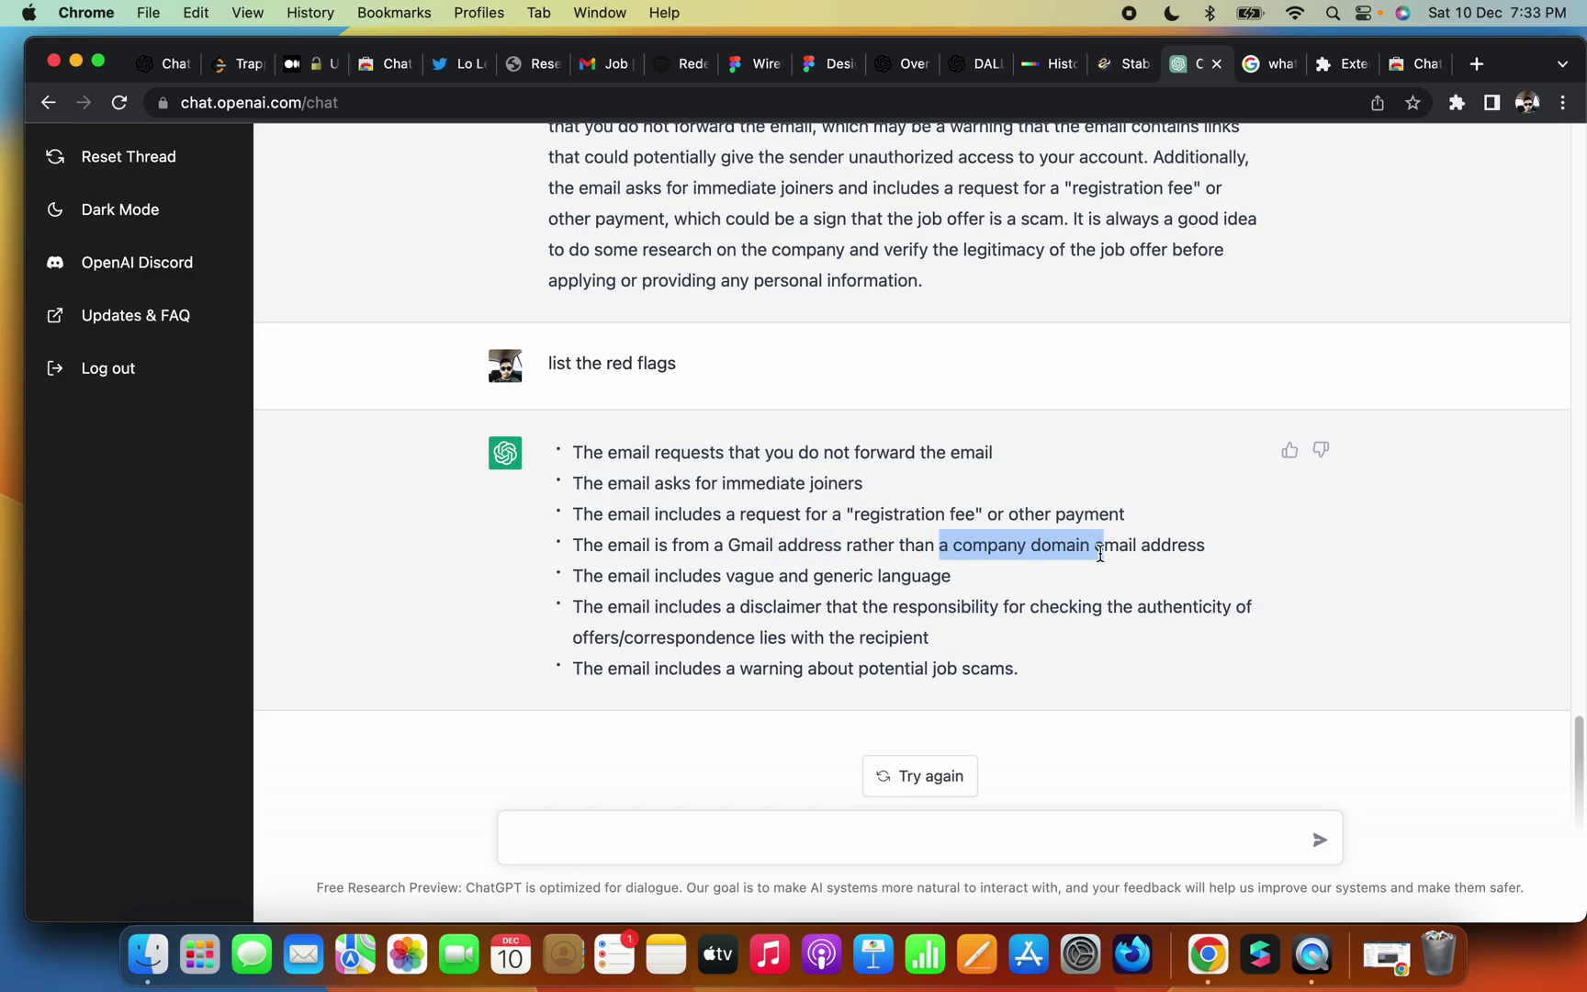
pyautogui.tripleClick(800, 544)
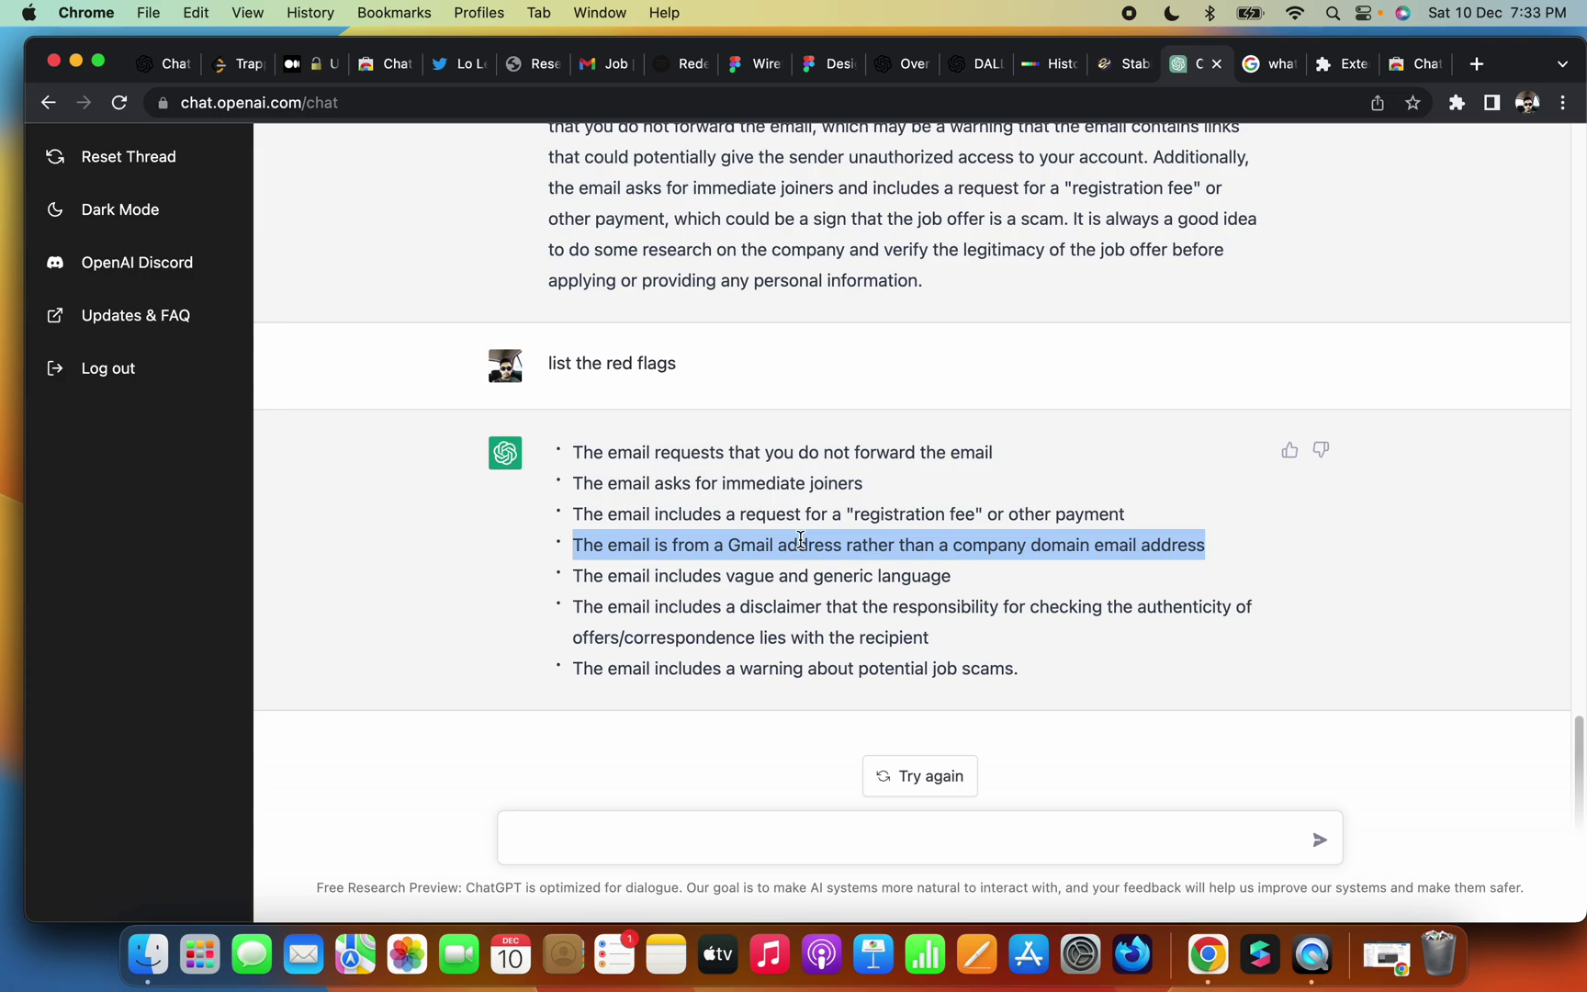
pyautogui.tripleClick(725, 548)
pyautogui.moveTo(584, 608); pyautogui.dragTo(883, 611)
pyautogui.click(707, 669)
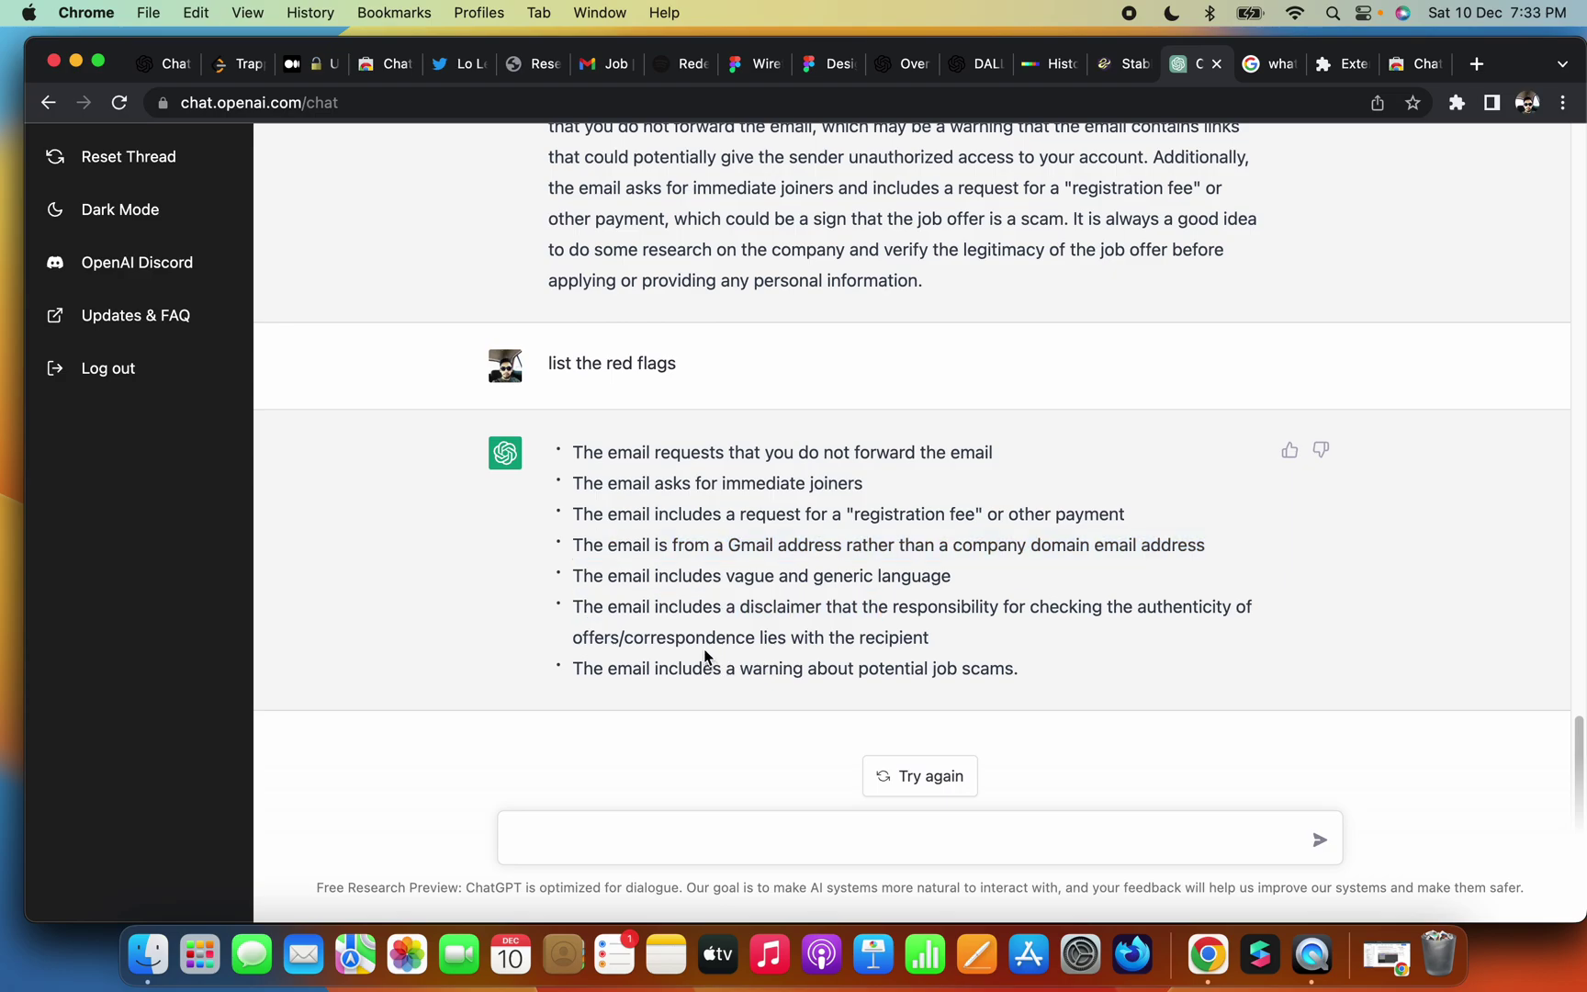
pyautogui.tripleClick(653, 542)
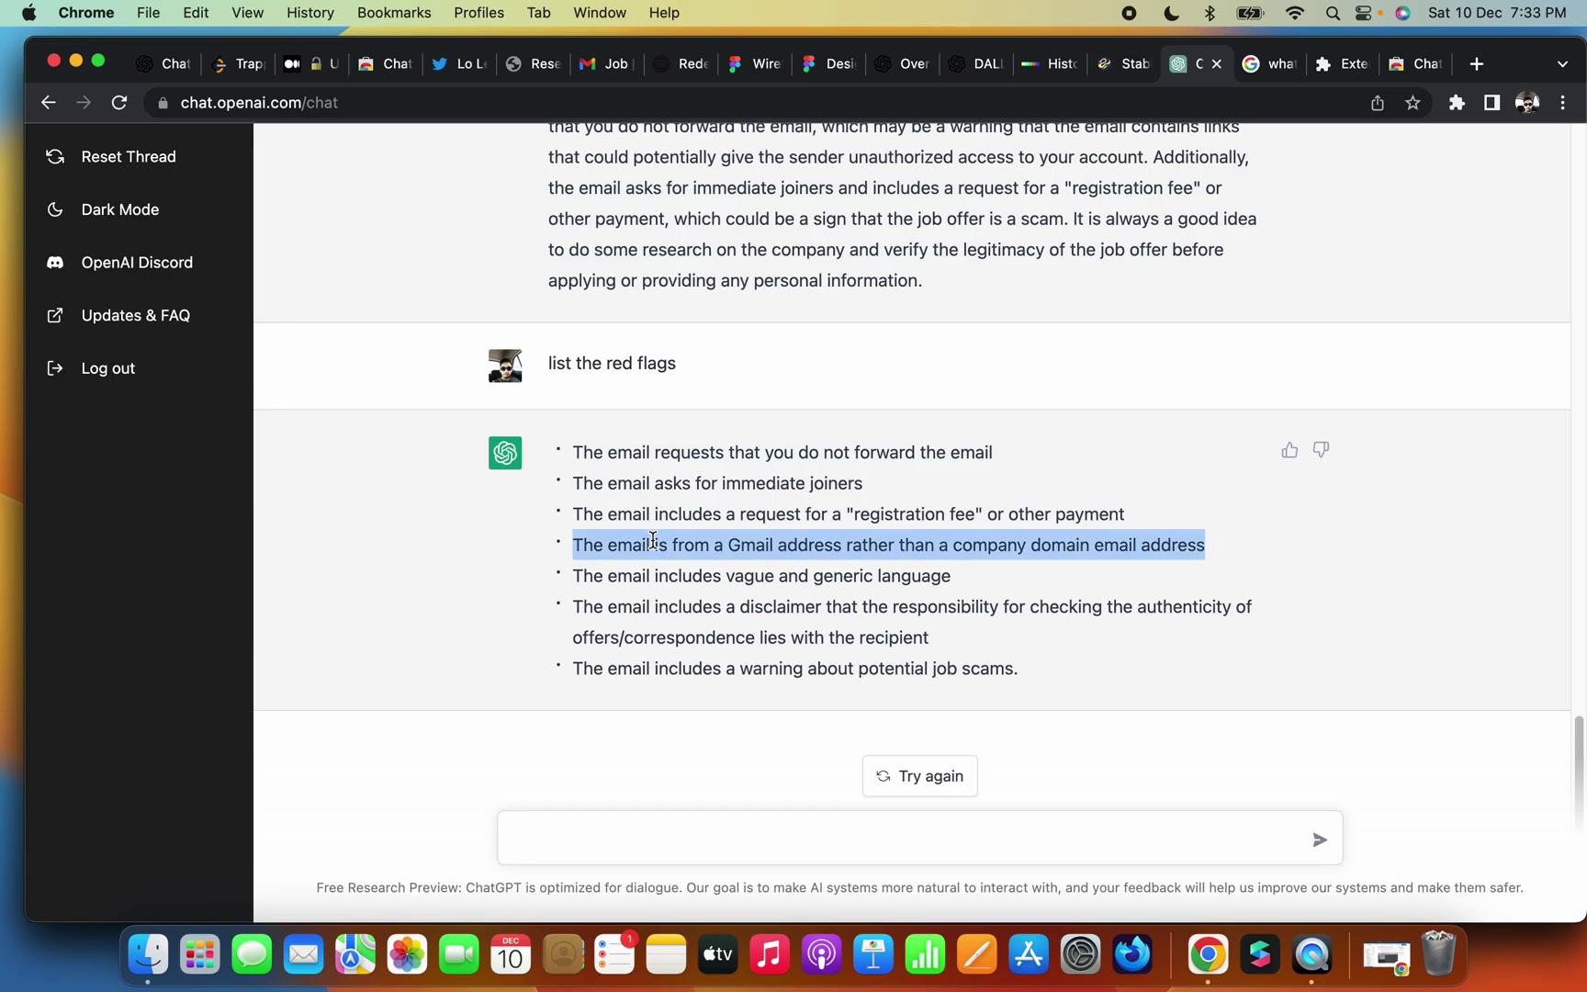
pyautogui.tripleClick(657, 516)
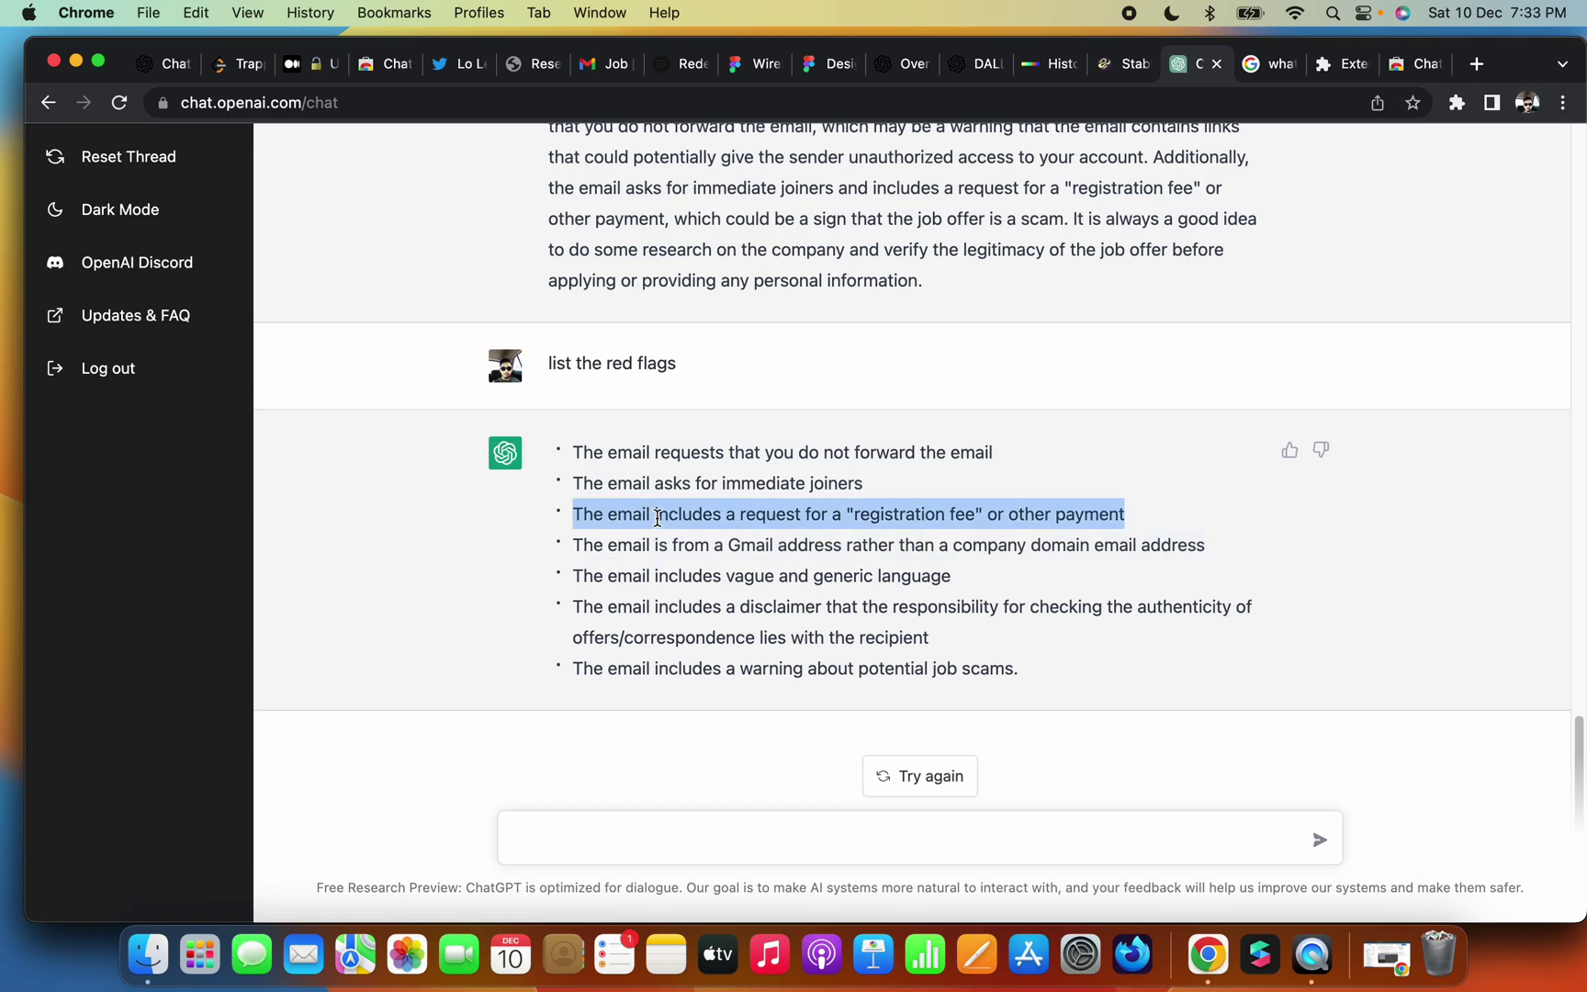